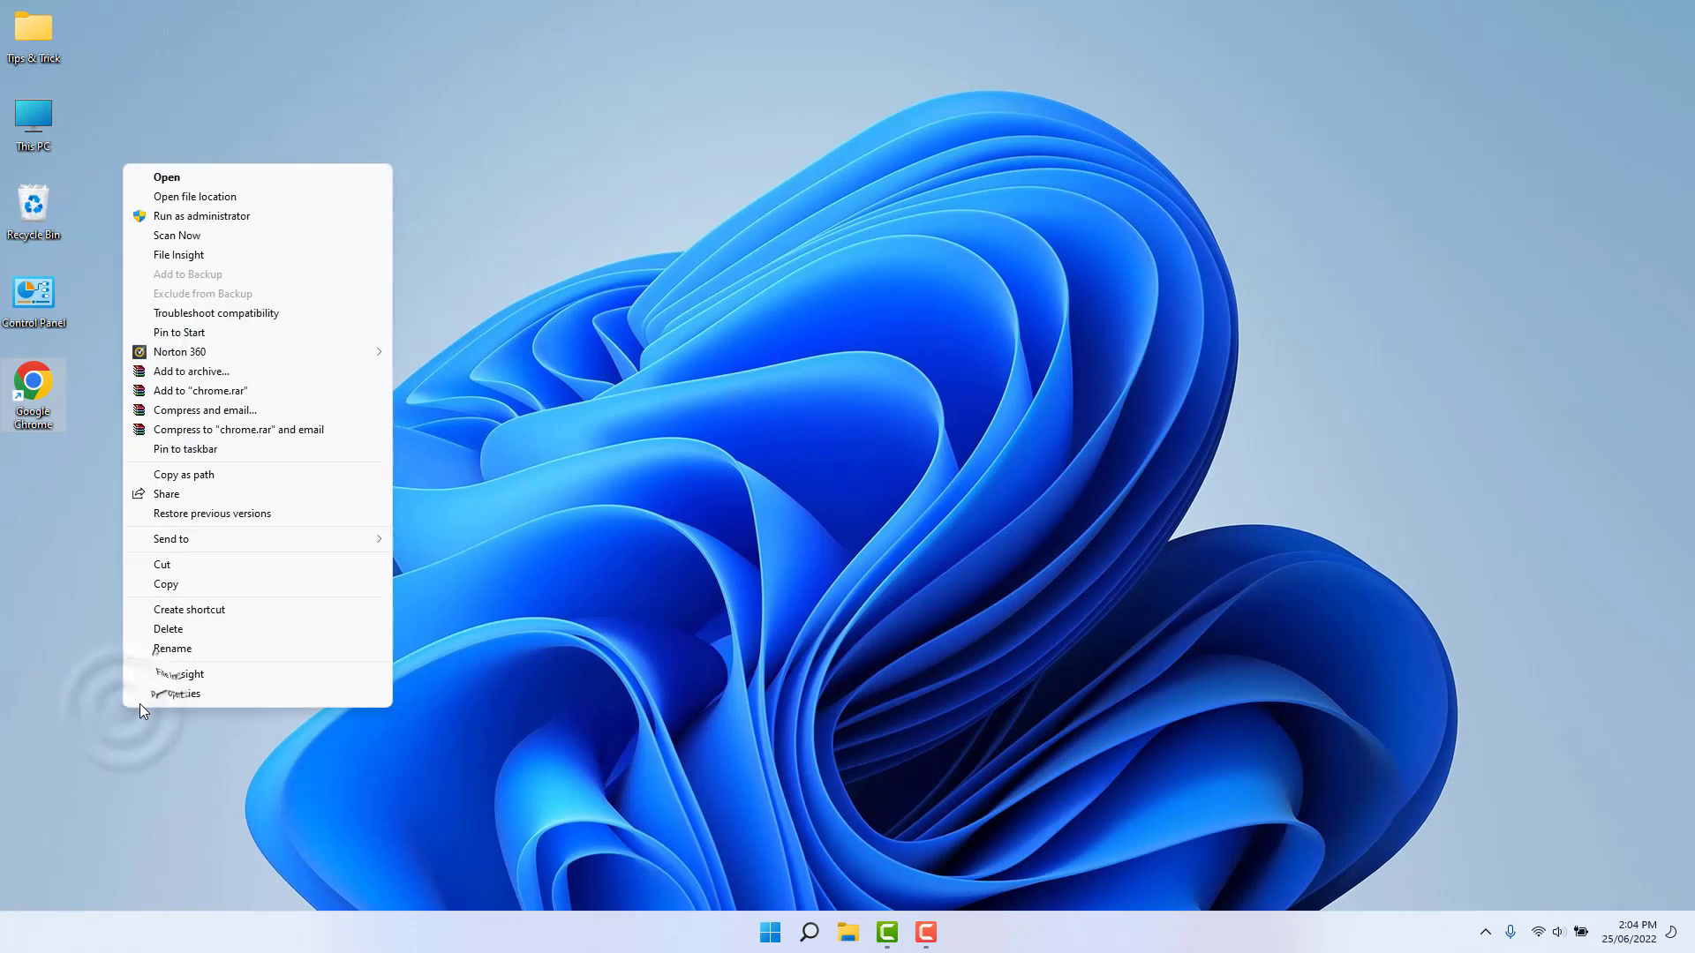
Open the file location of the Google Chrome desktop shortcut and rename the chrome application to "chrome."
click(152, 698)
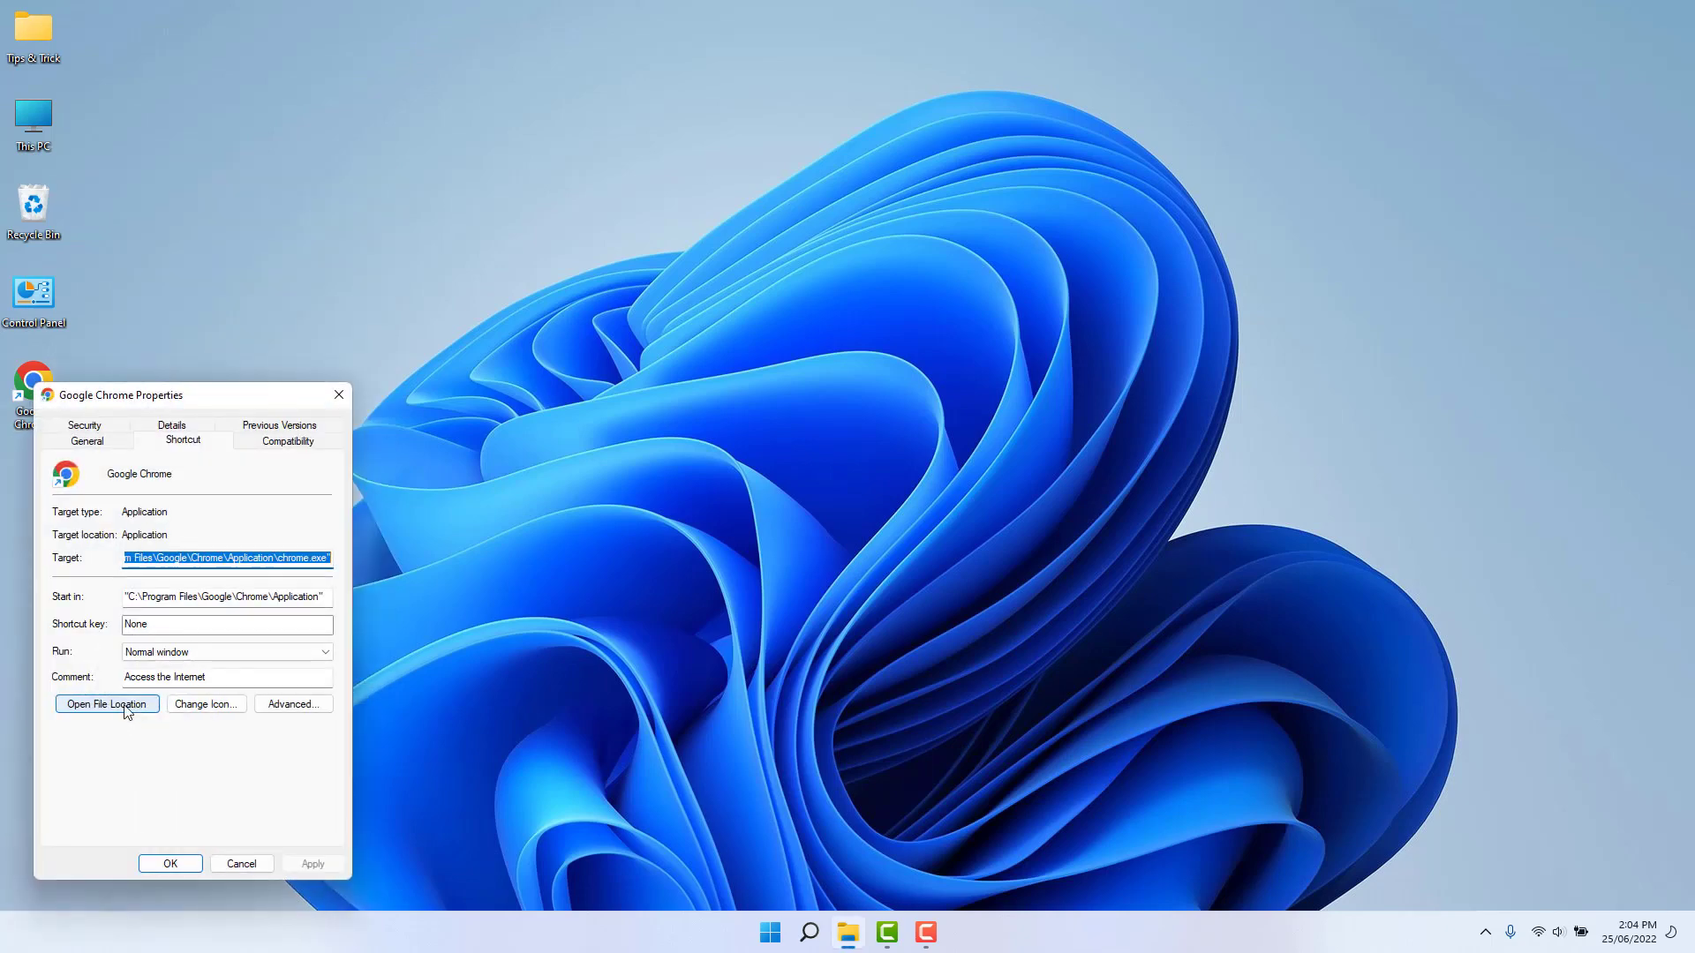
click(129, 703)
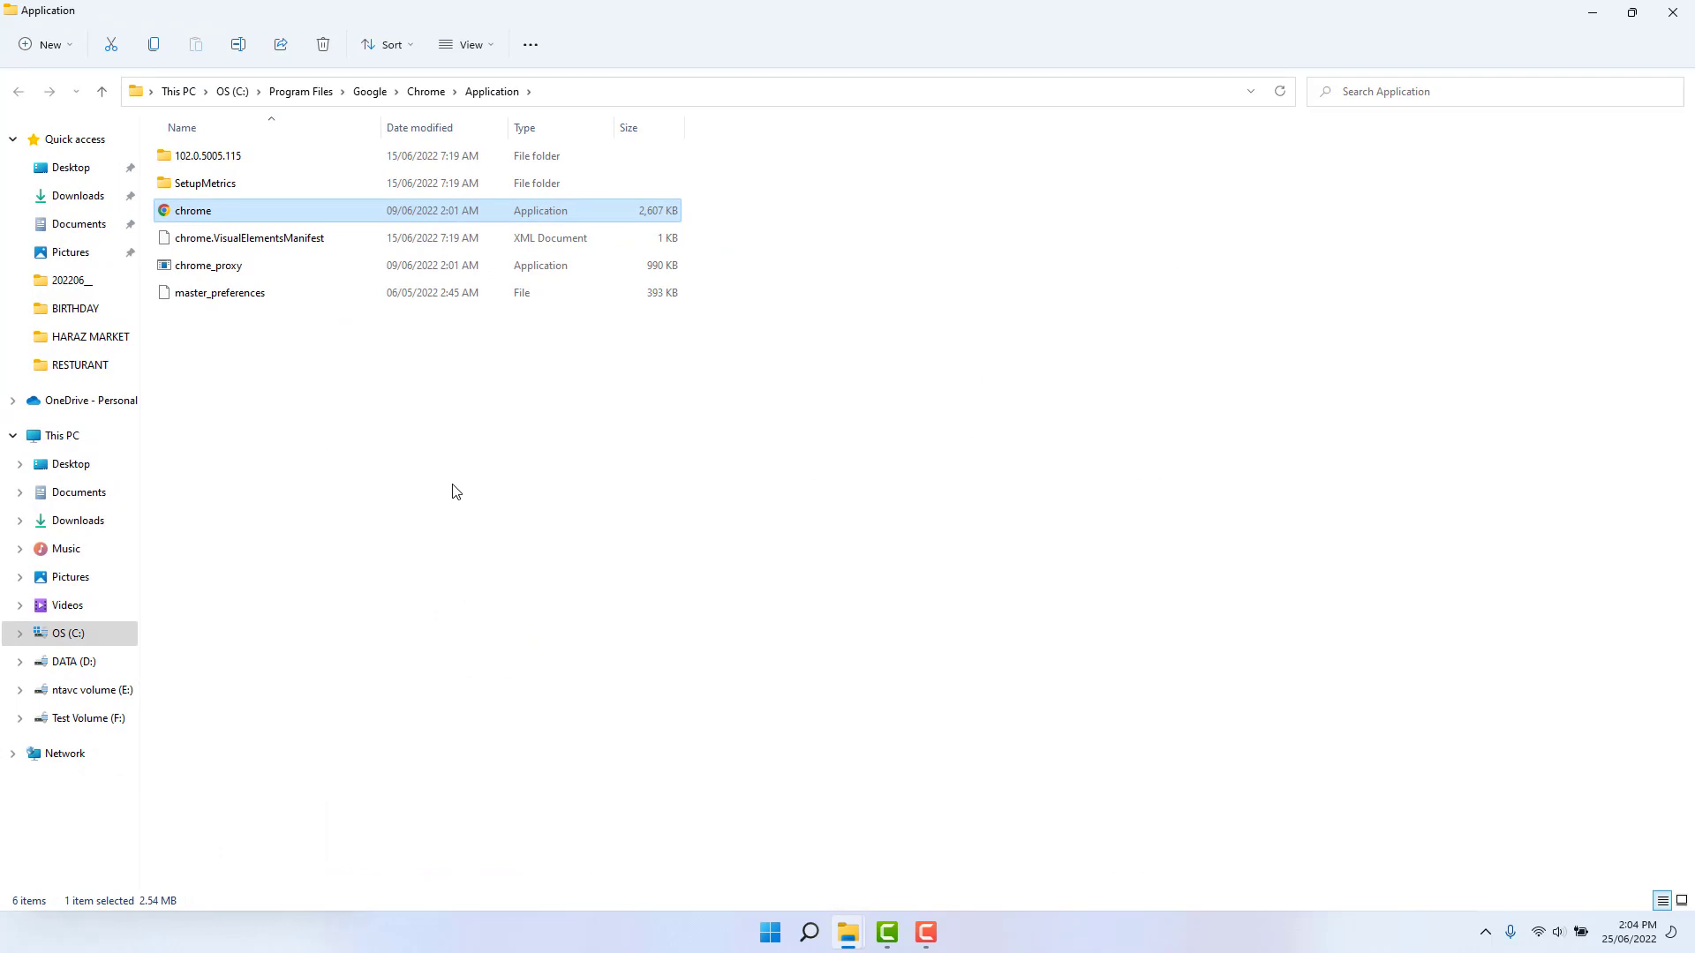
right_click(203, 216)
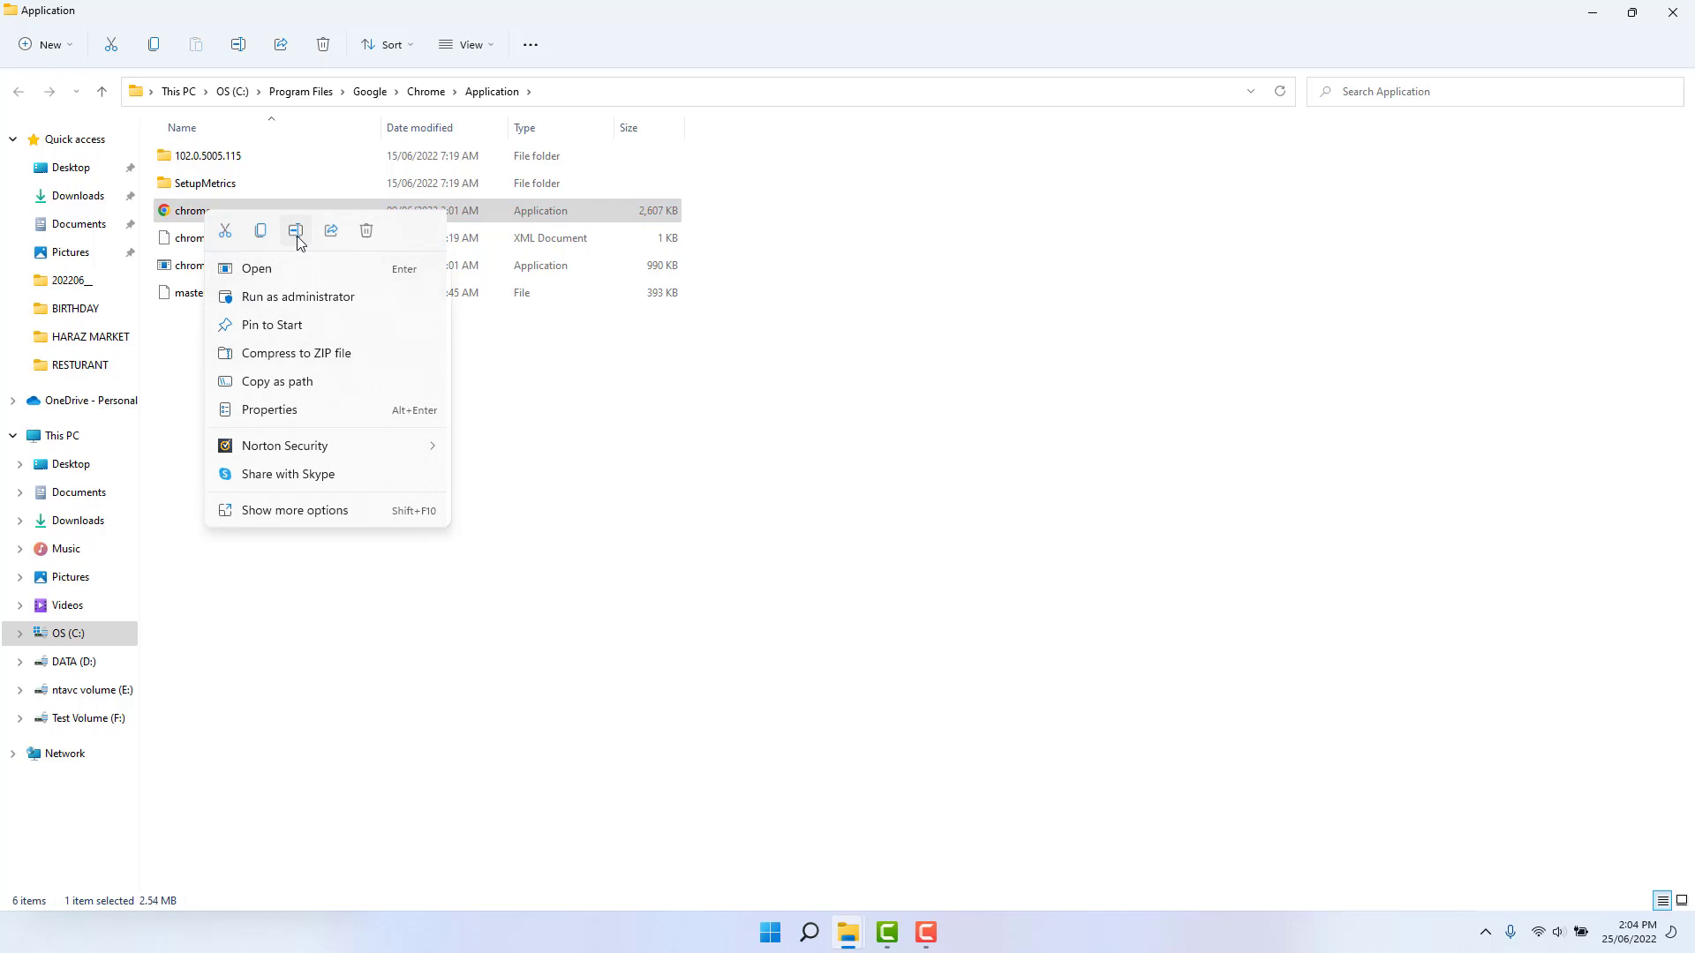
click(297, 237)
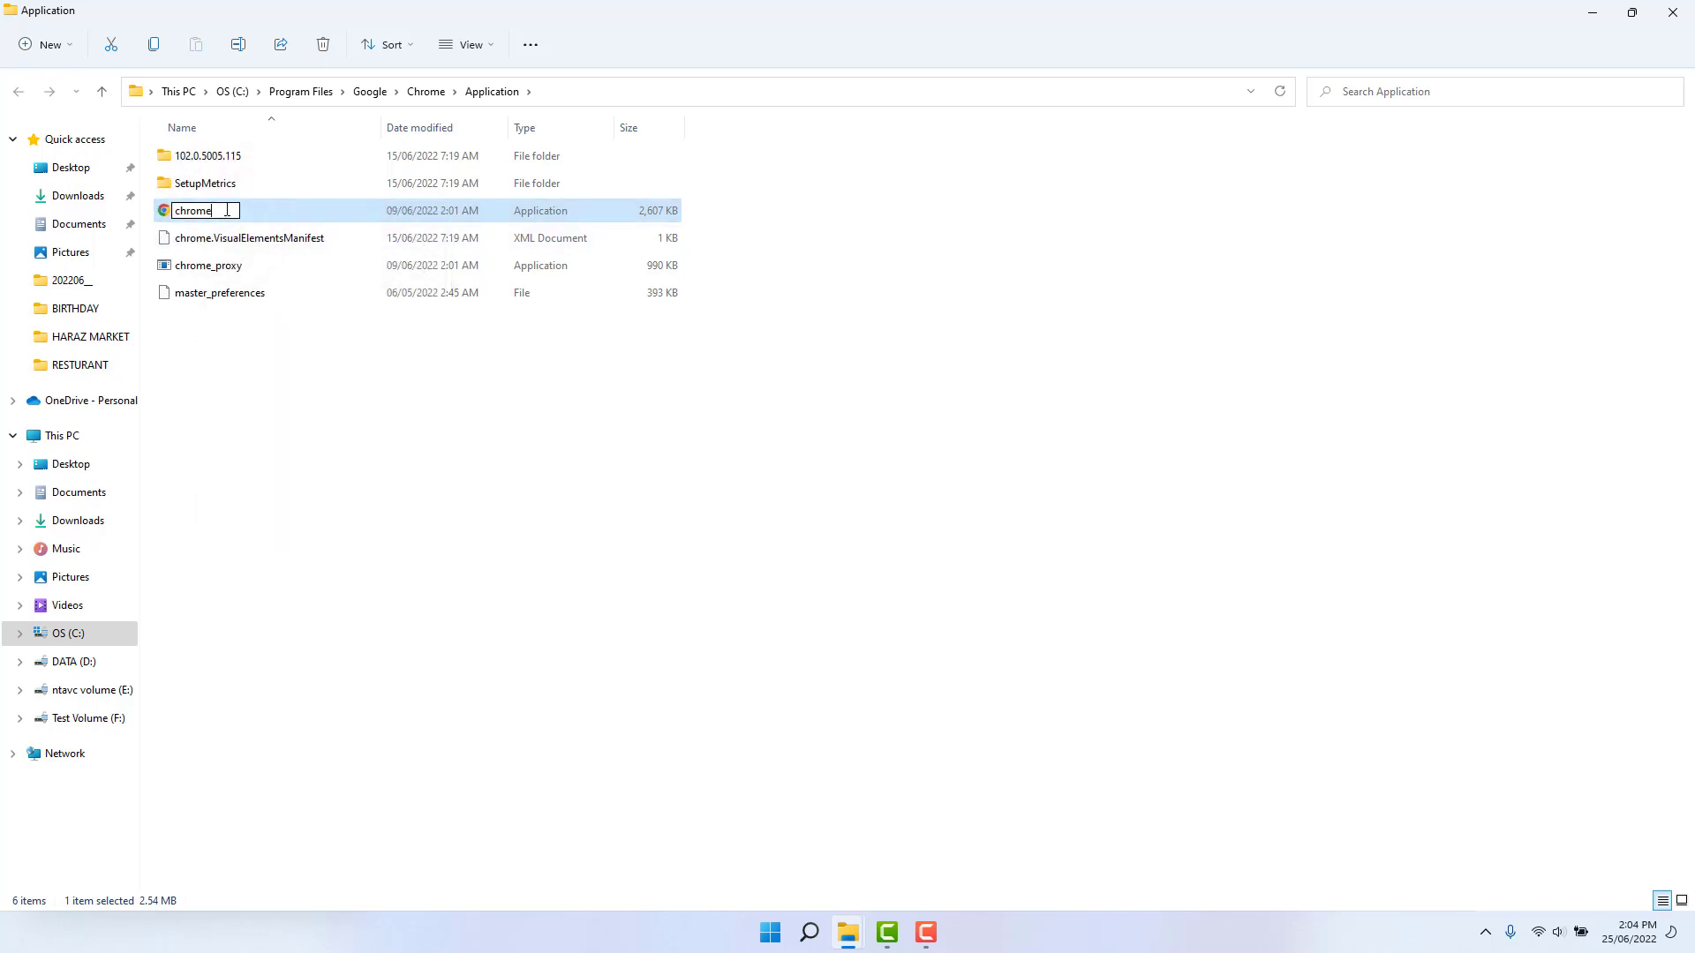
click(297, 491)
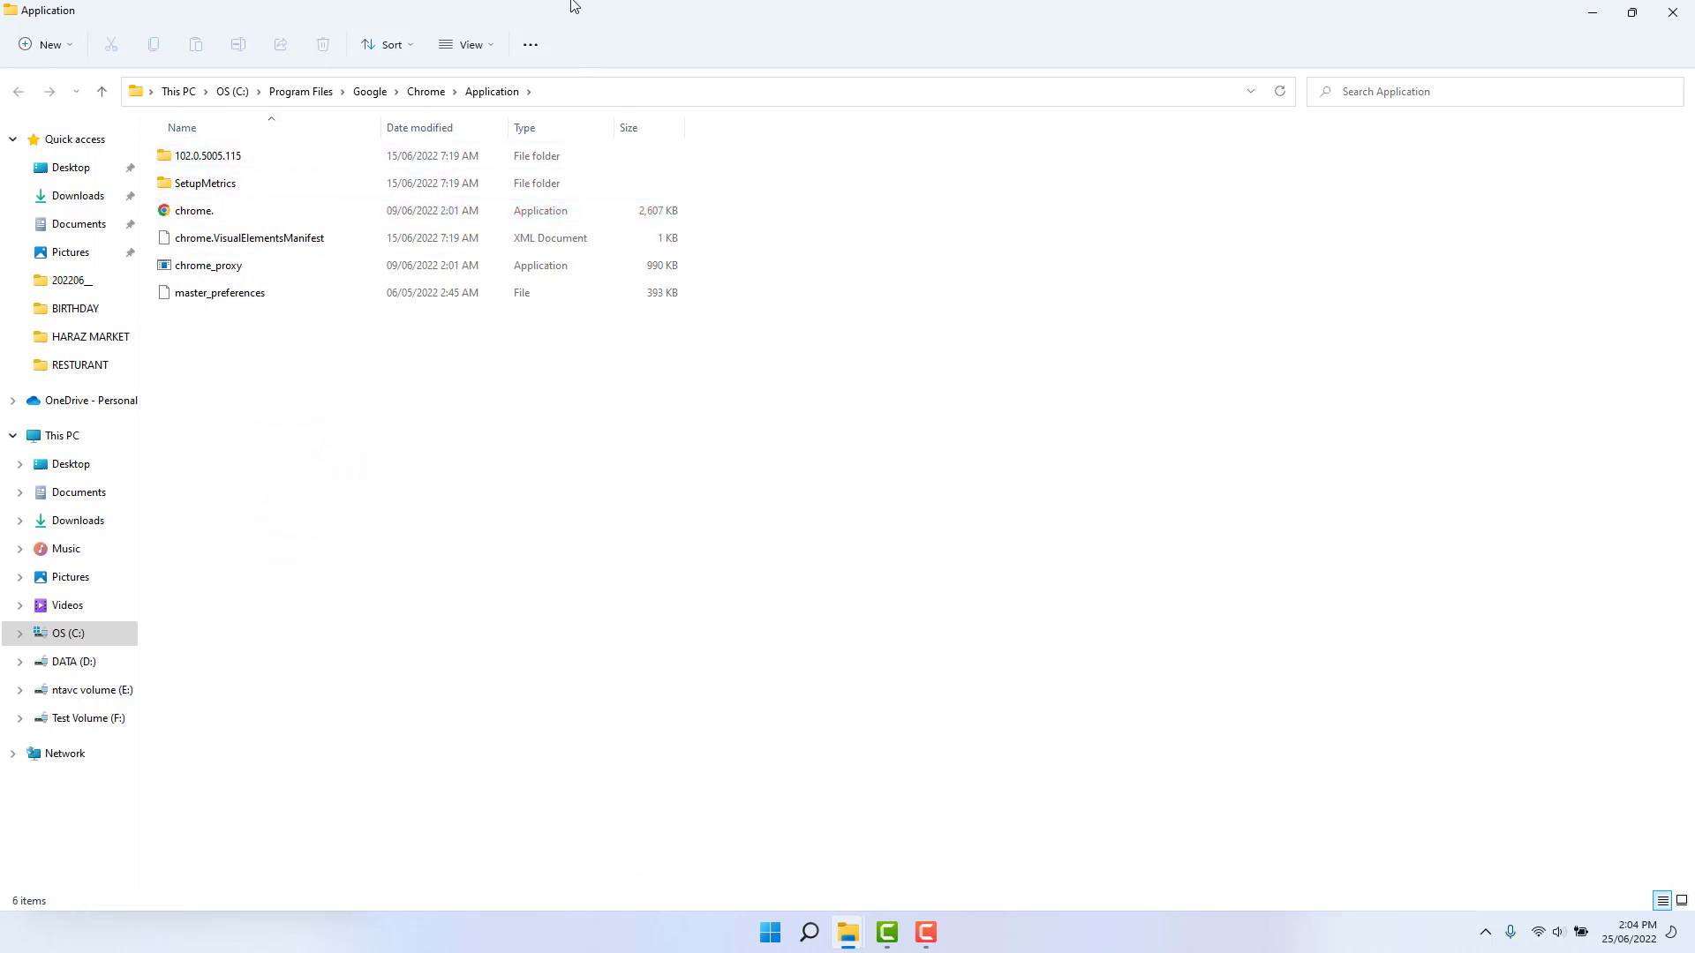
Create a desktop shortcut for the renamed chrome. application, and close the Application folder and the Google Chrome properties
click(210, 213)
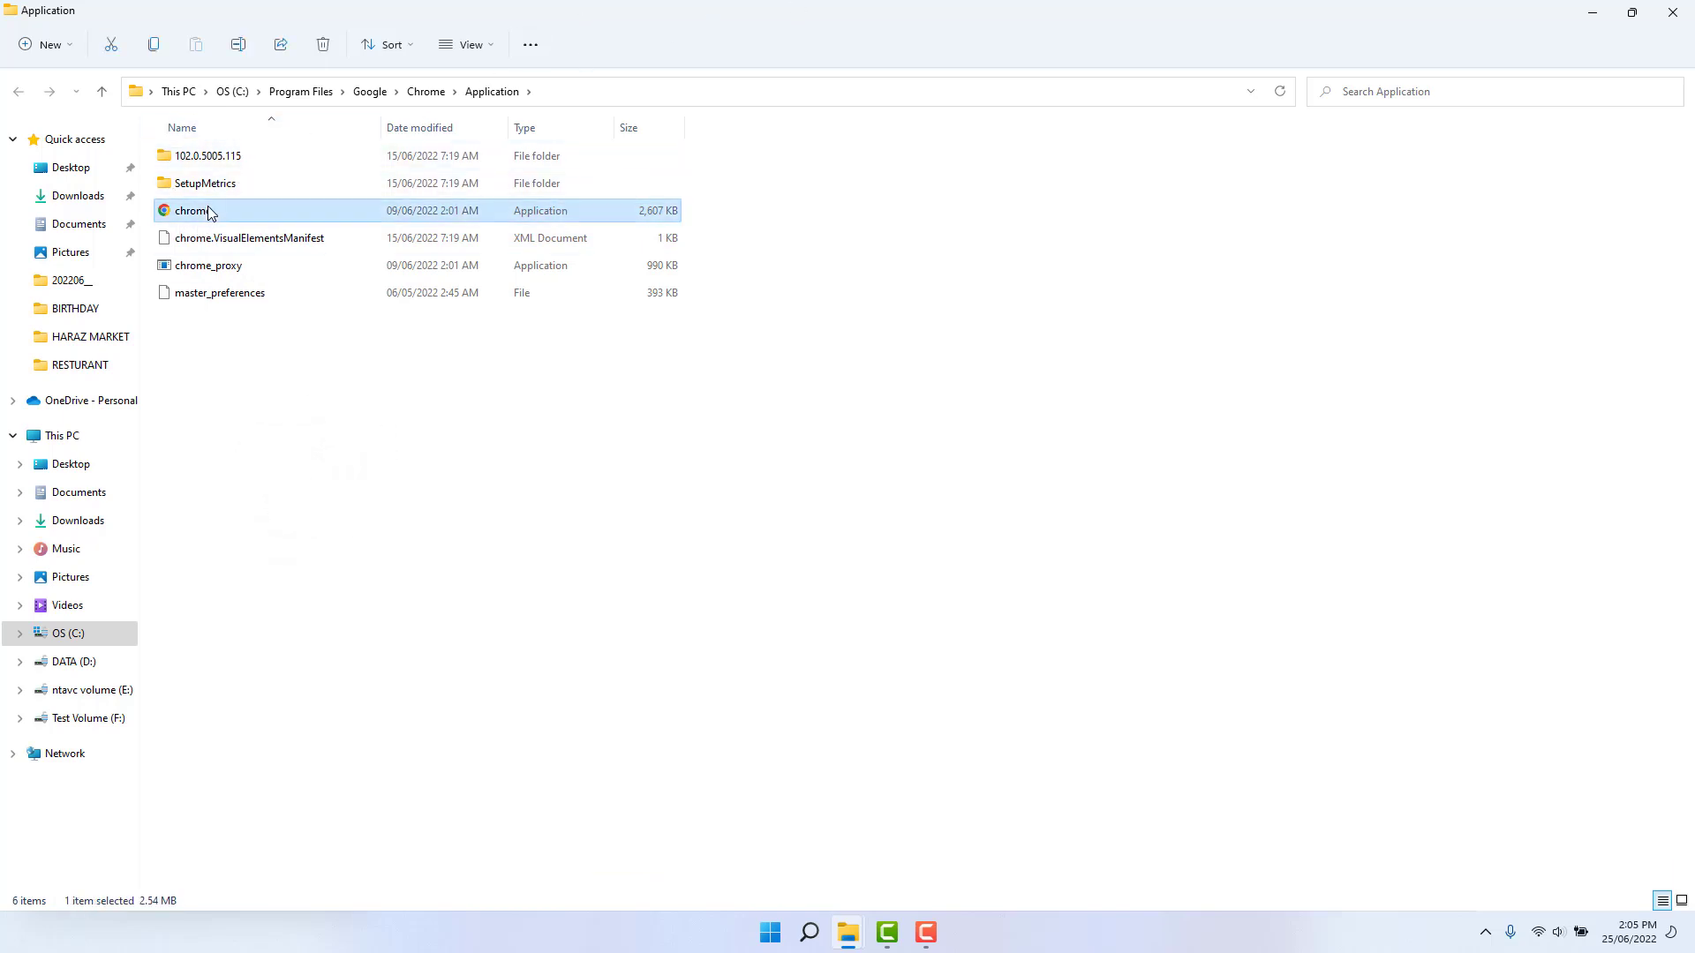
right_click(210, 213)
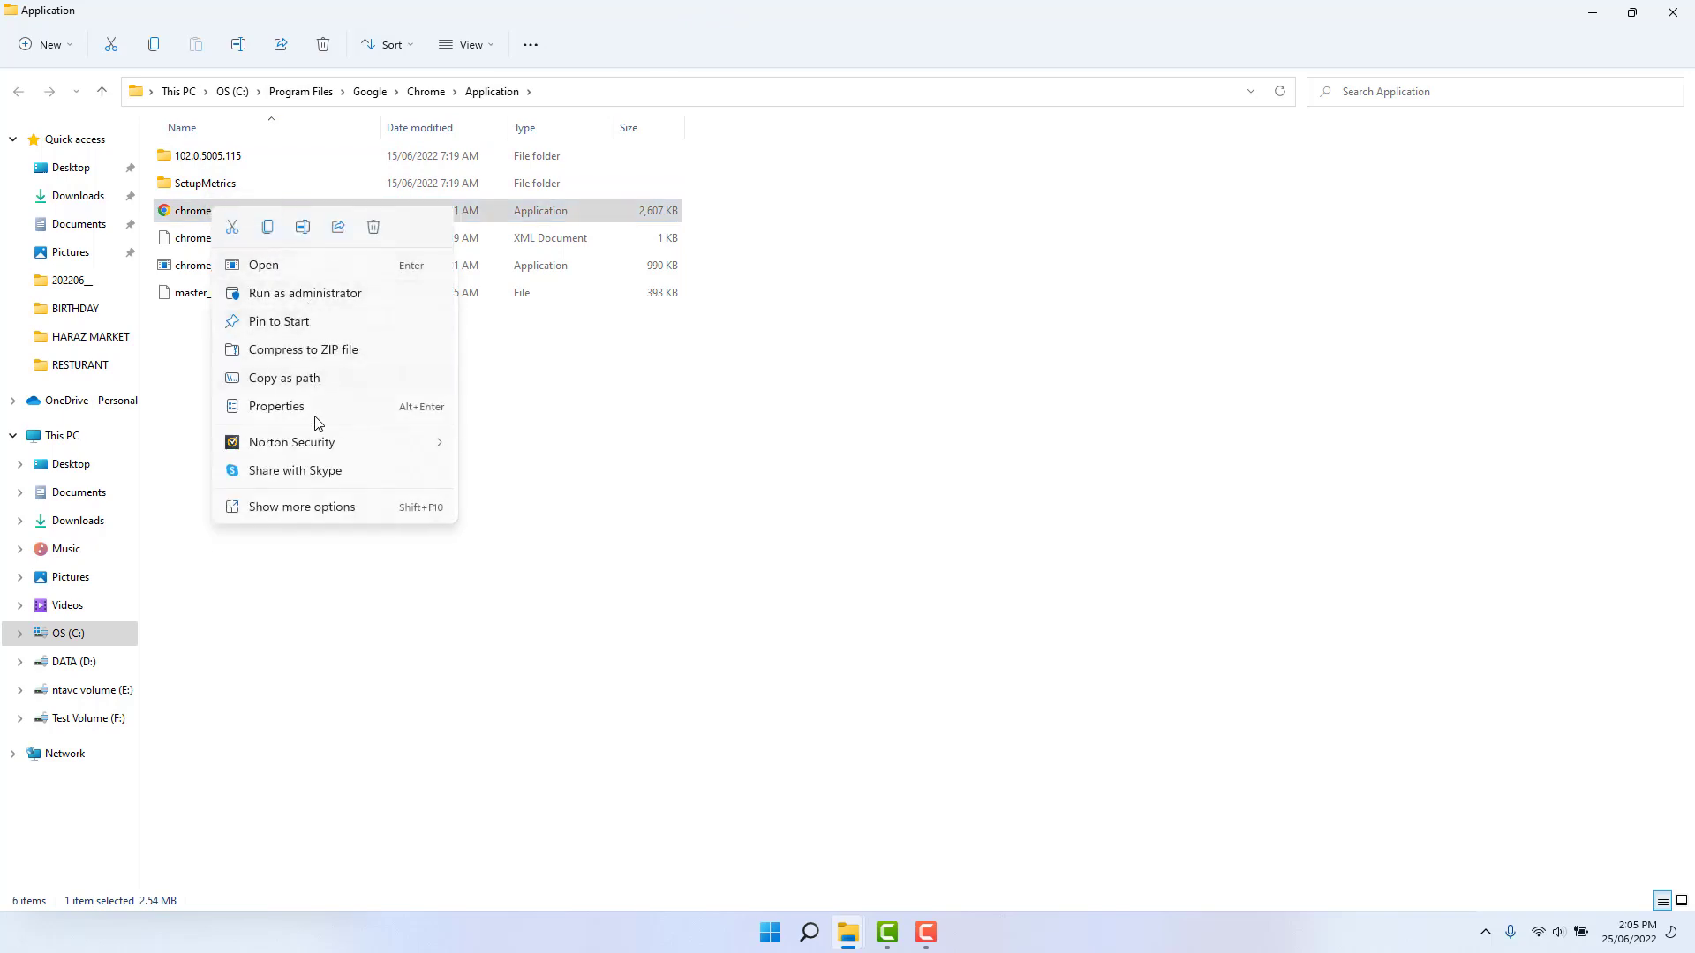
click(305, 515)
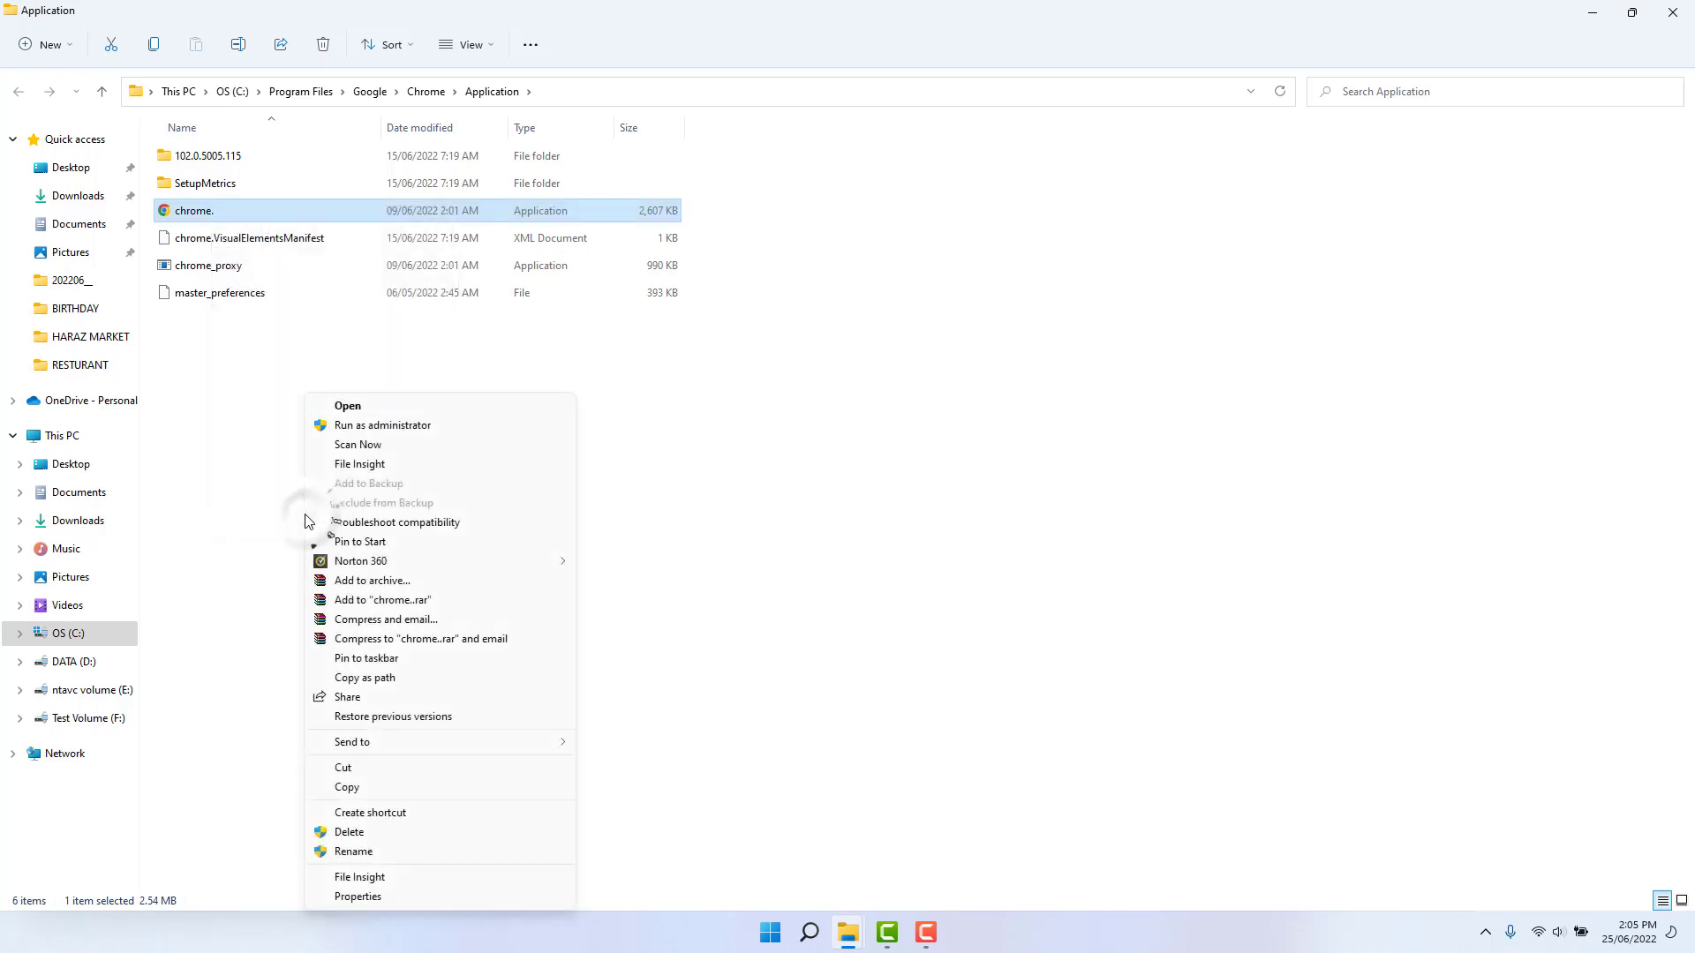
click(379, 812)
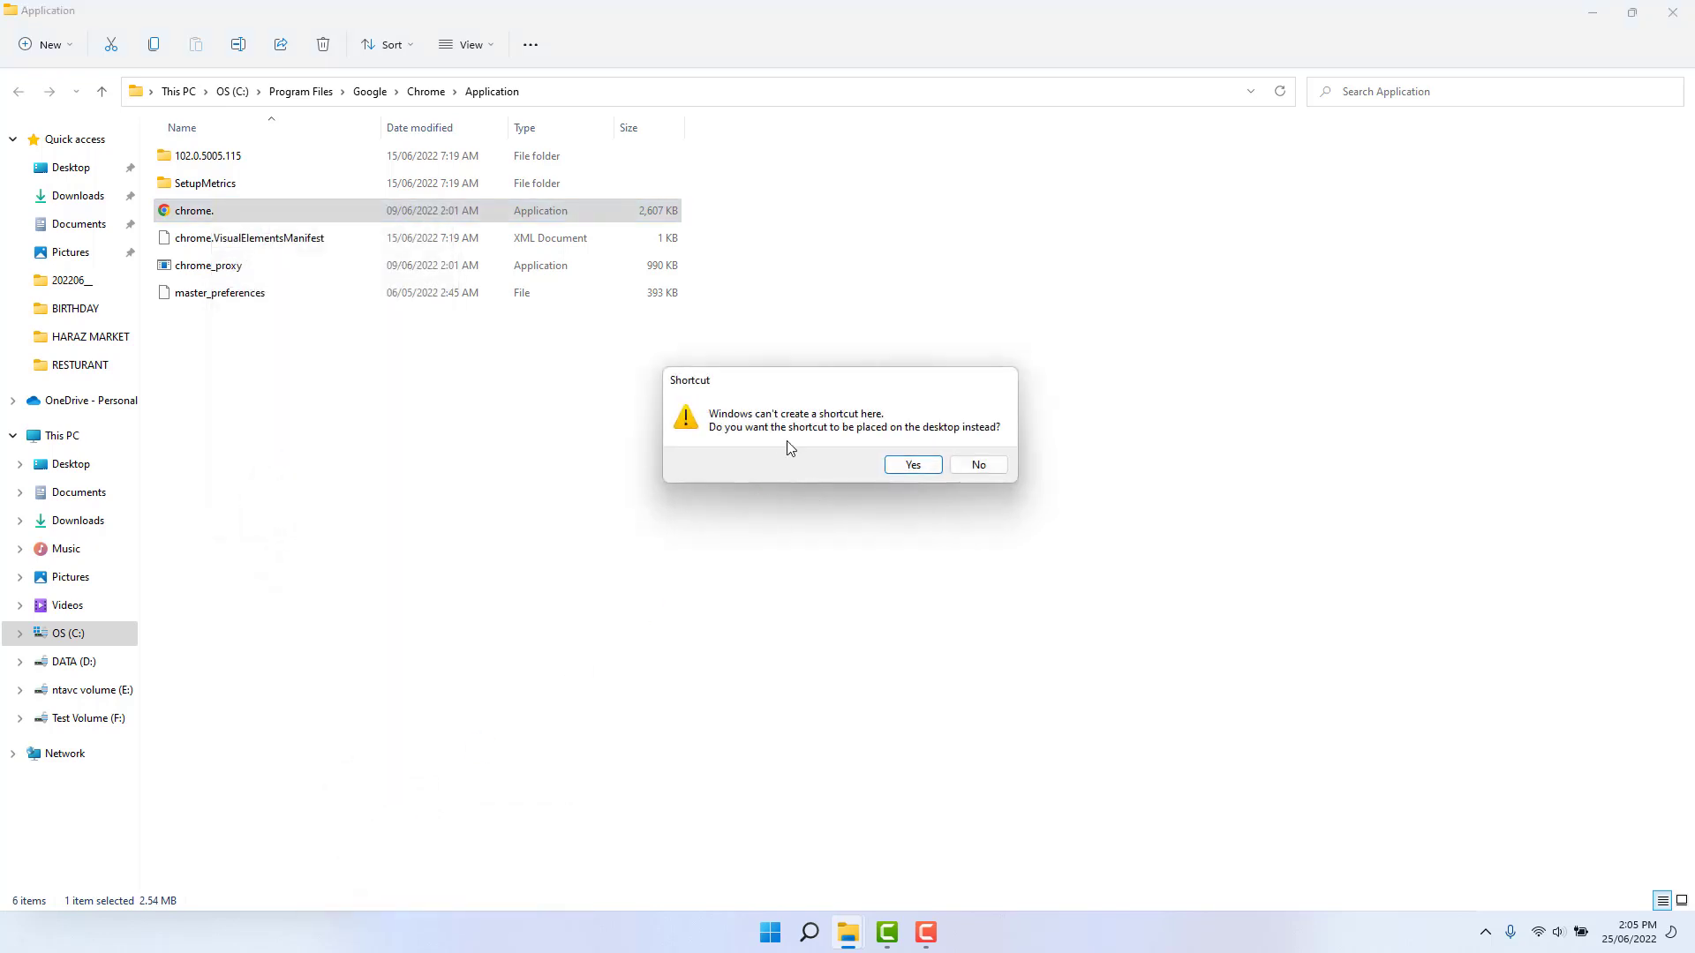
click(913, 466)
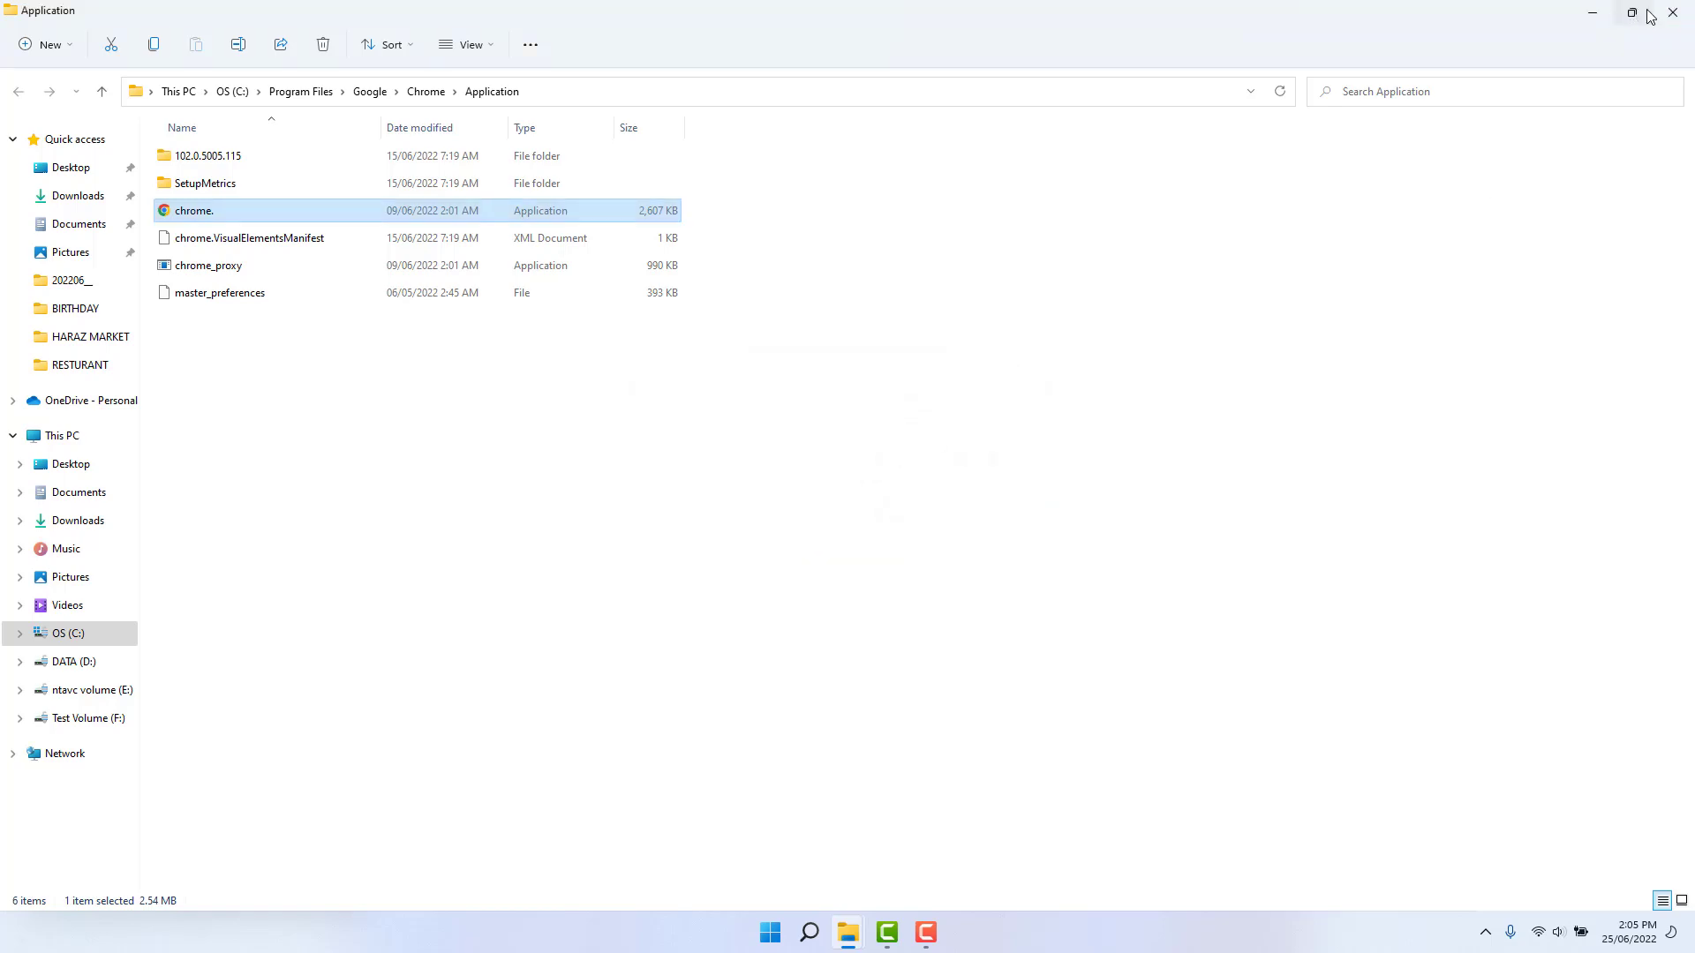
click(1671, 12)
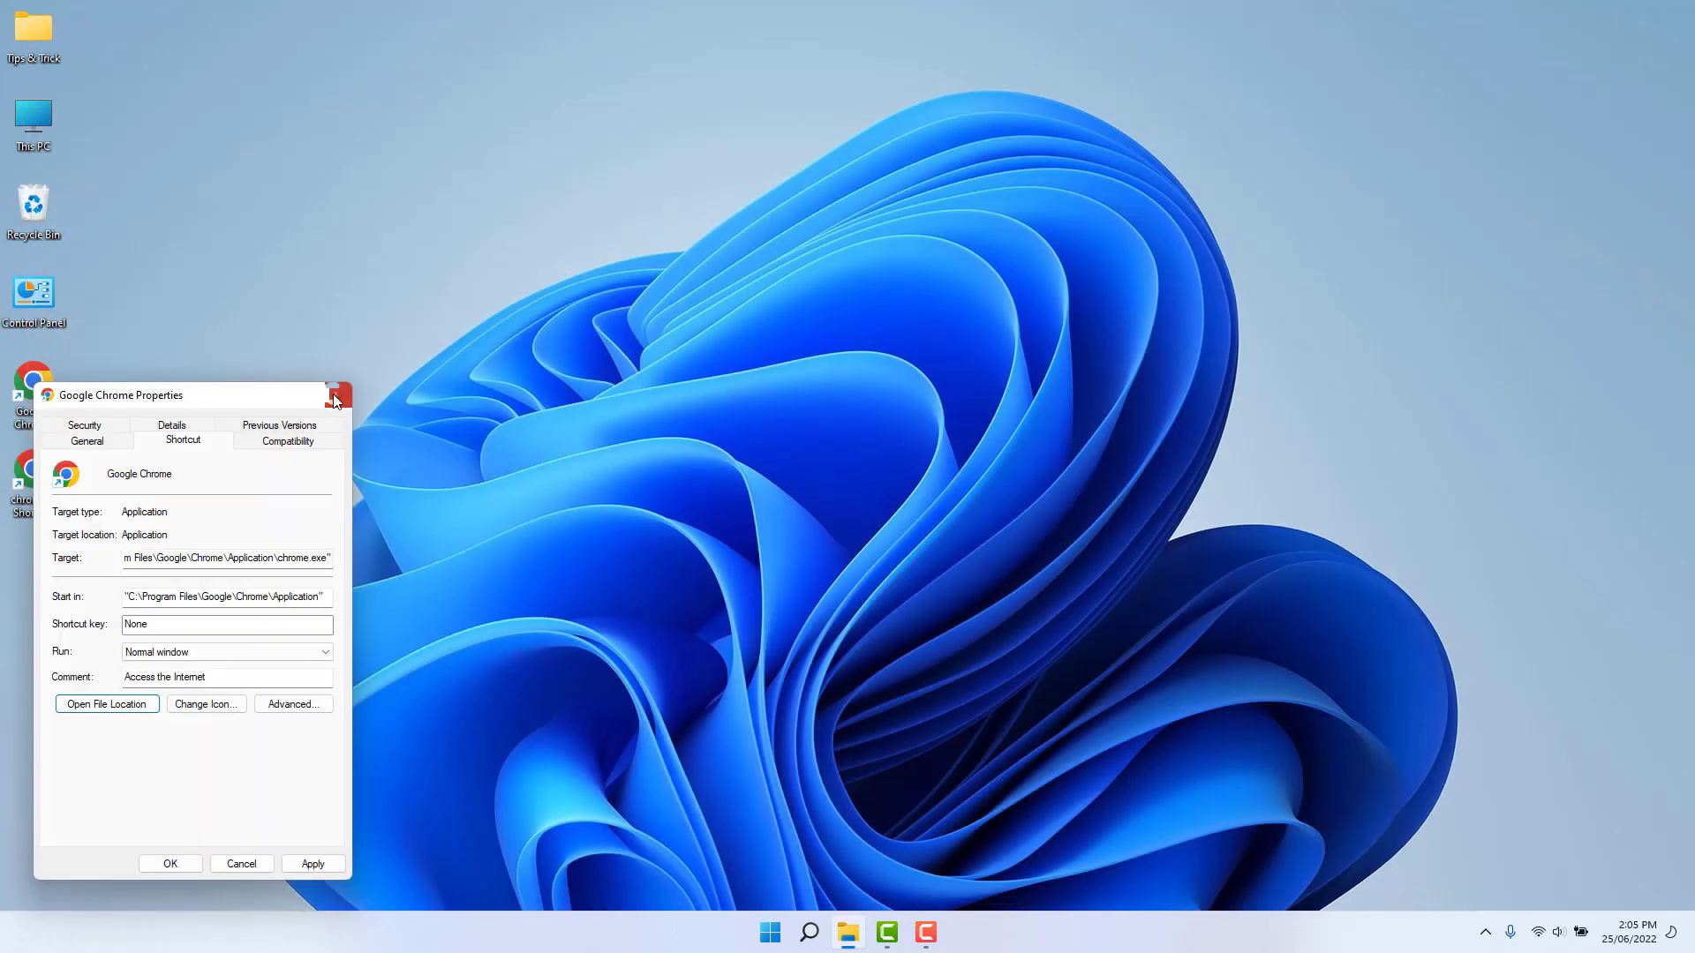
click(335, 398)
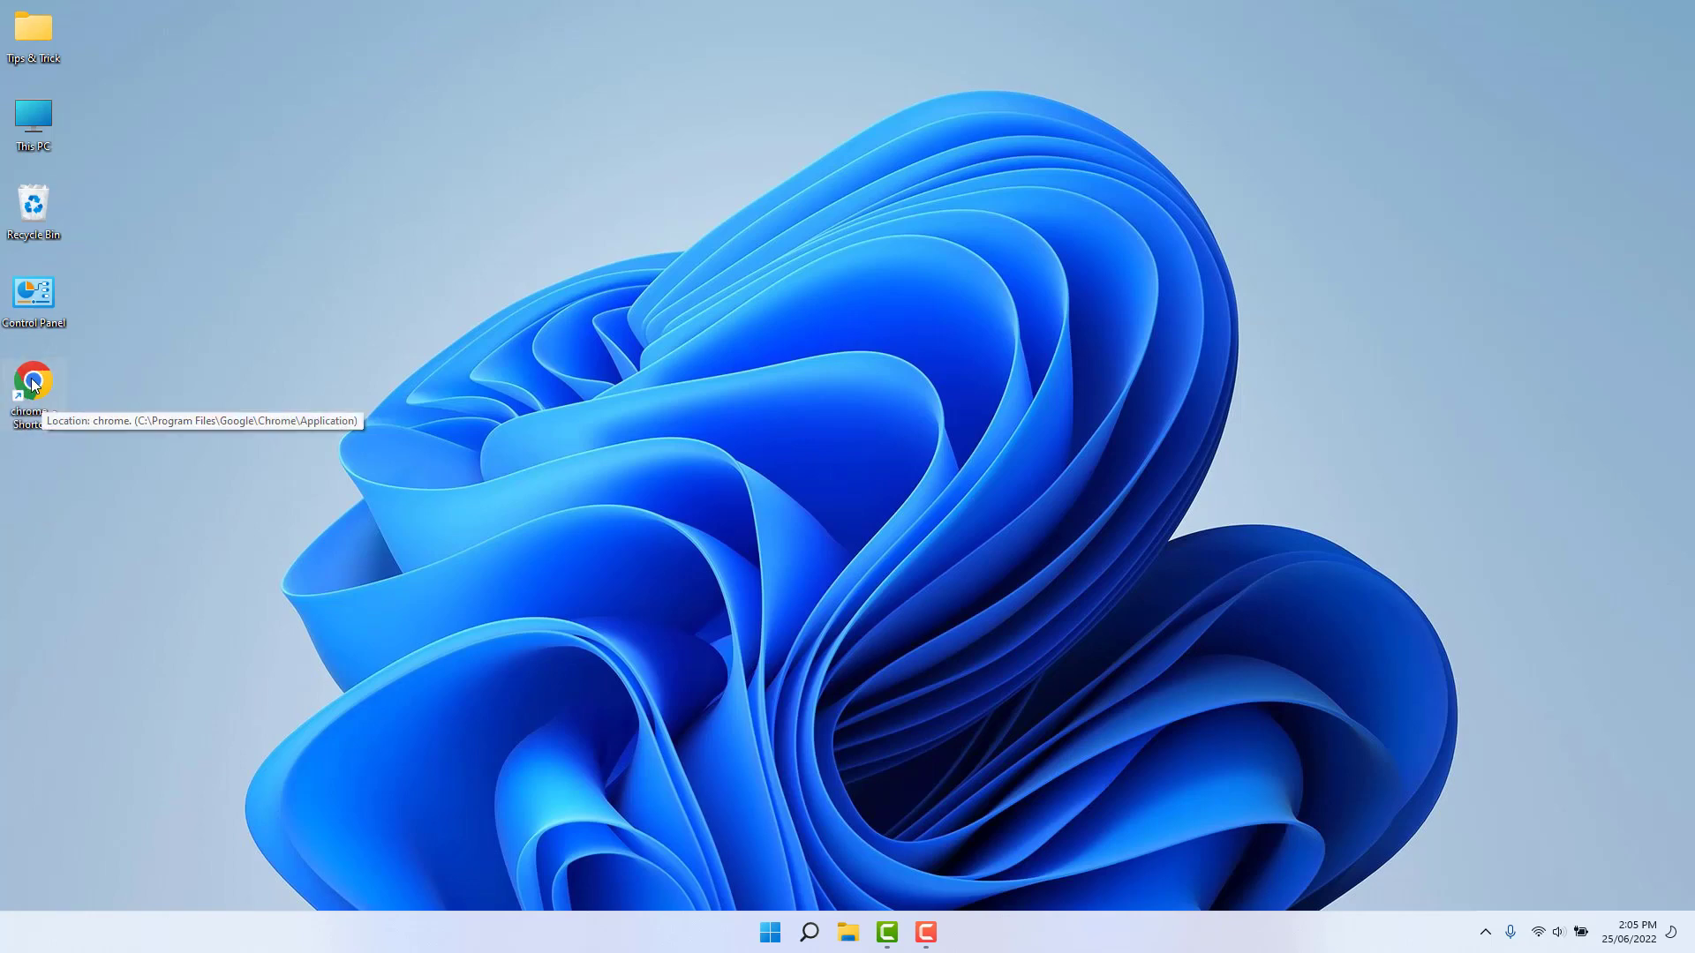
Test the new chrome. desktop shortcut by launching the browser, and close its window
double_click(41, 395)
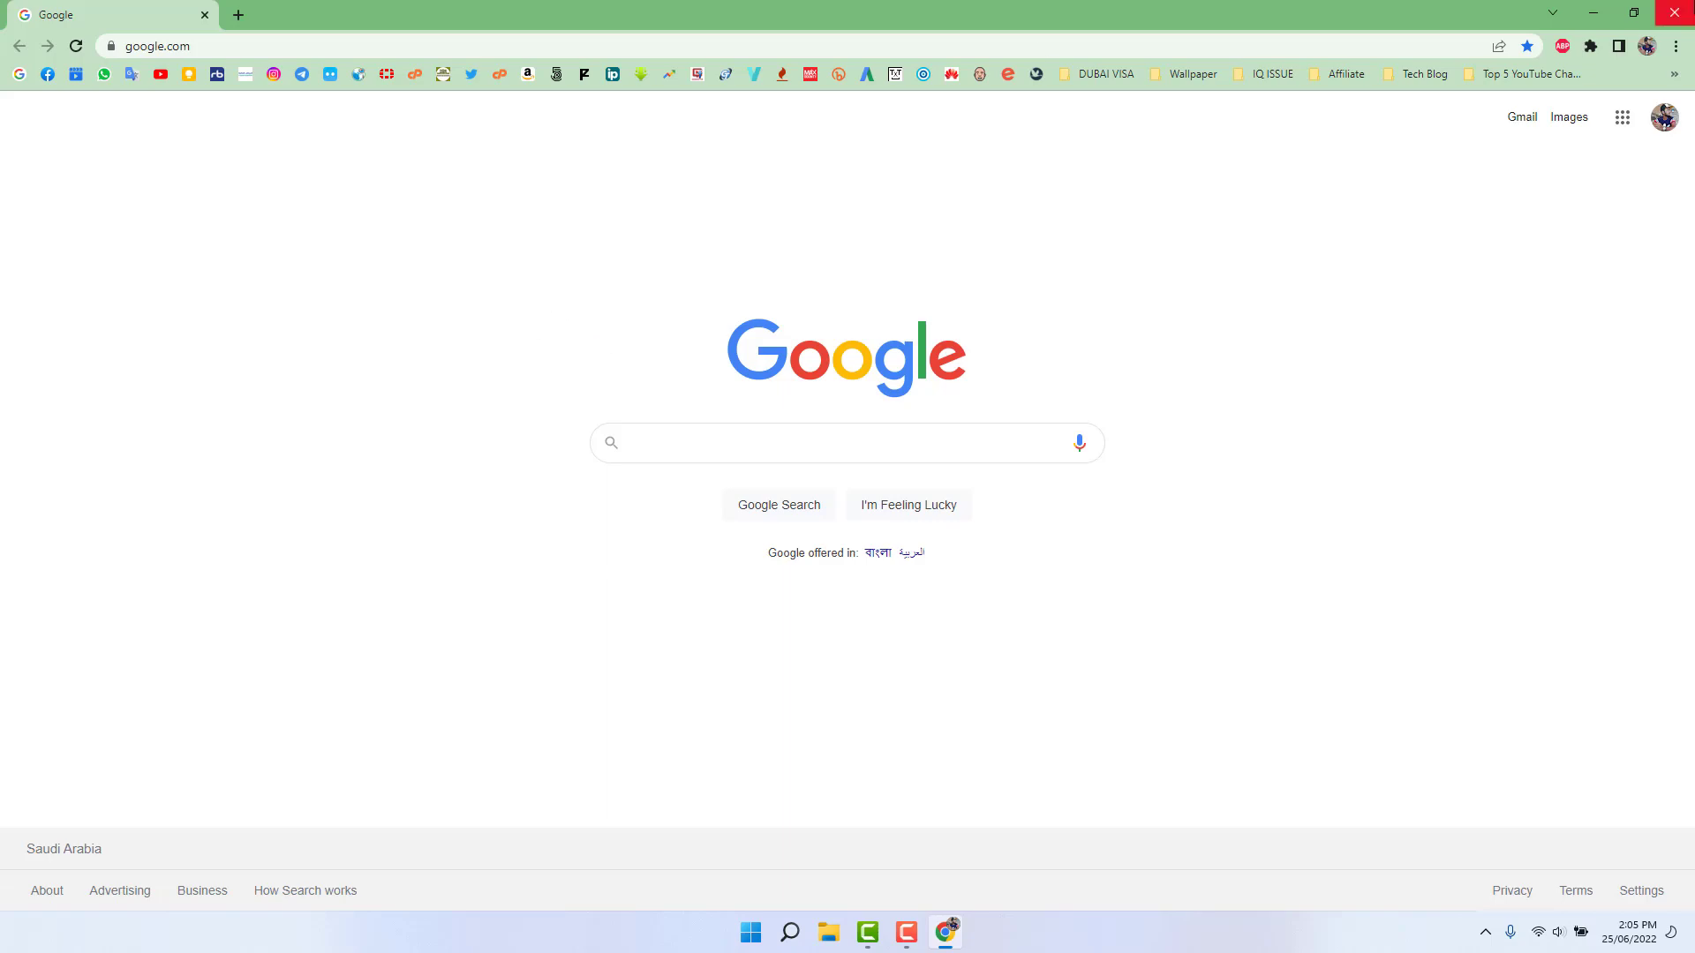
click(1674, 12)
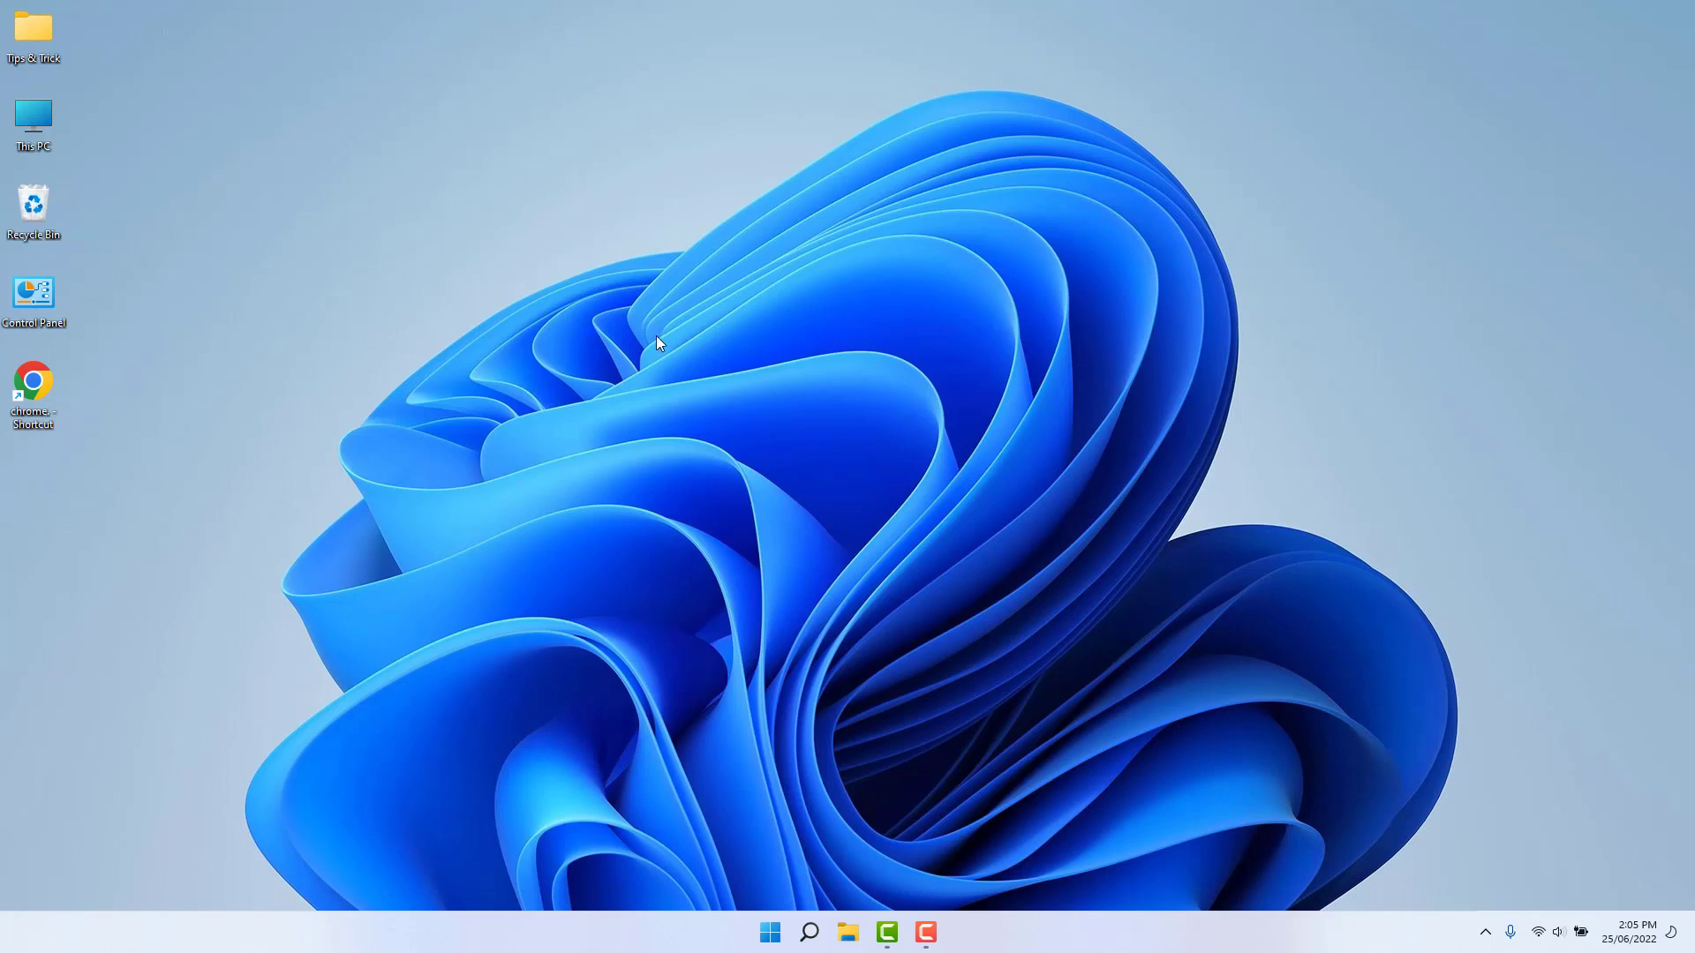
Find Control Panel through Windows search and open its list of programs to uninstall
click(807, 933)
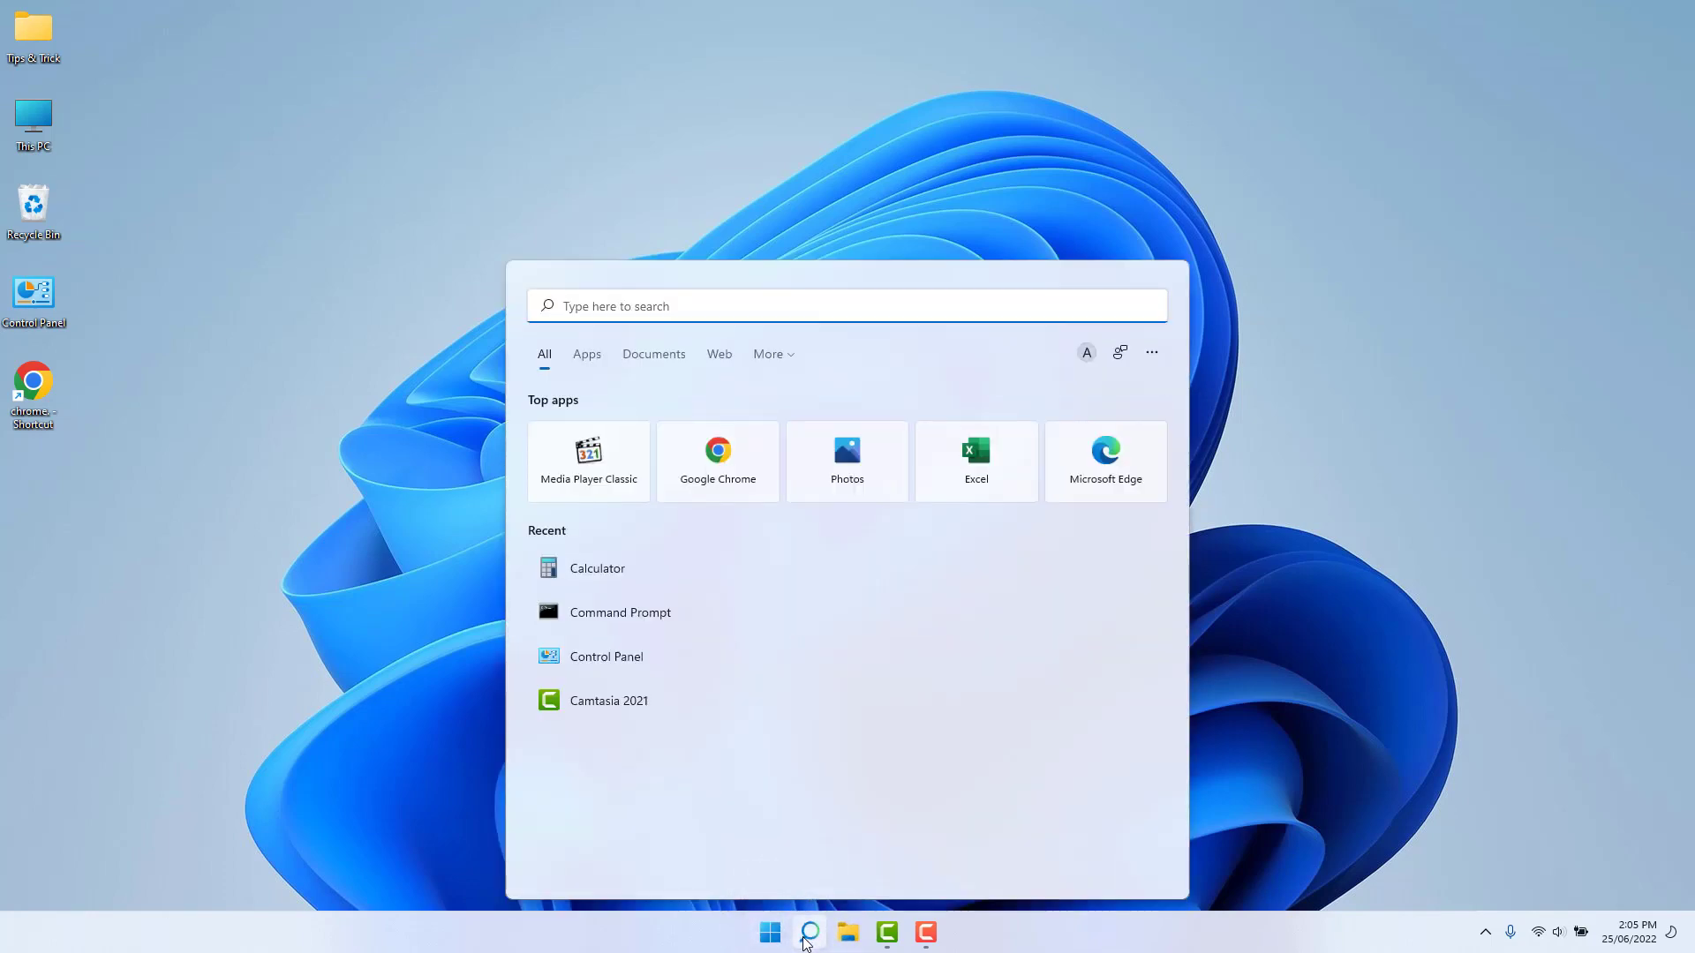
text(chr)
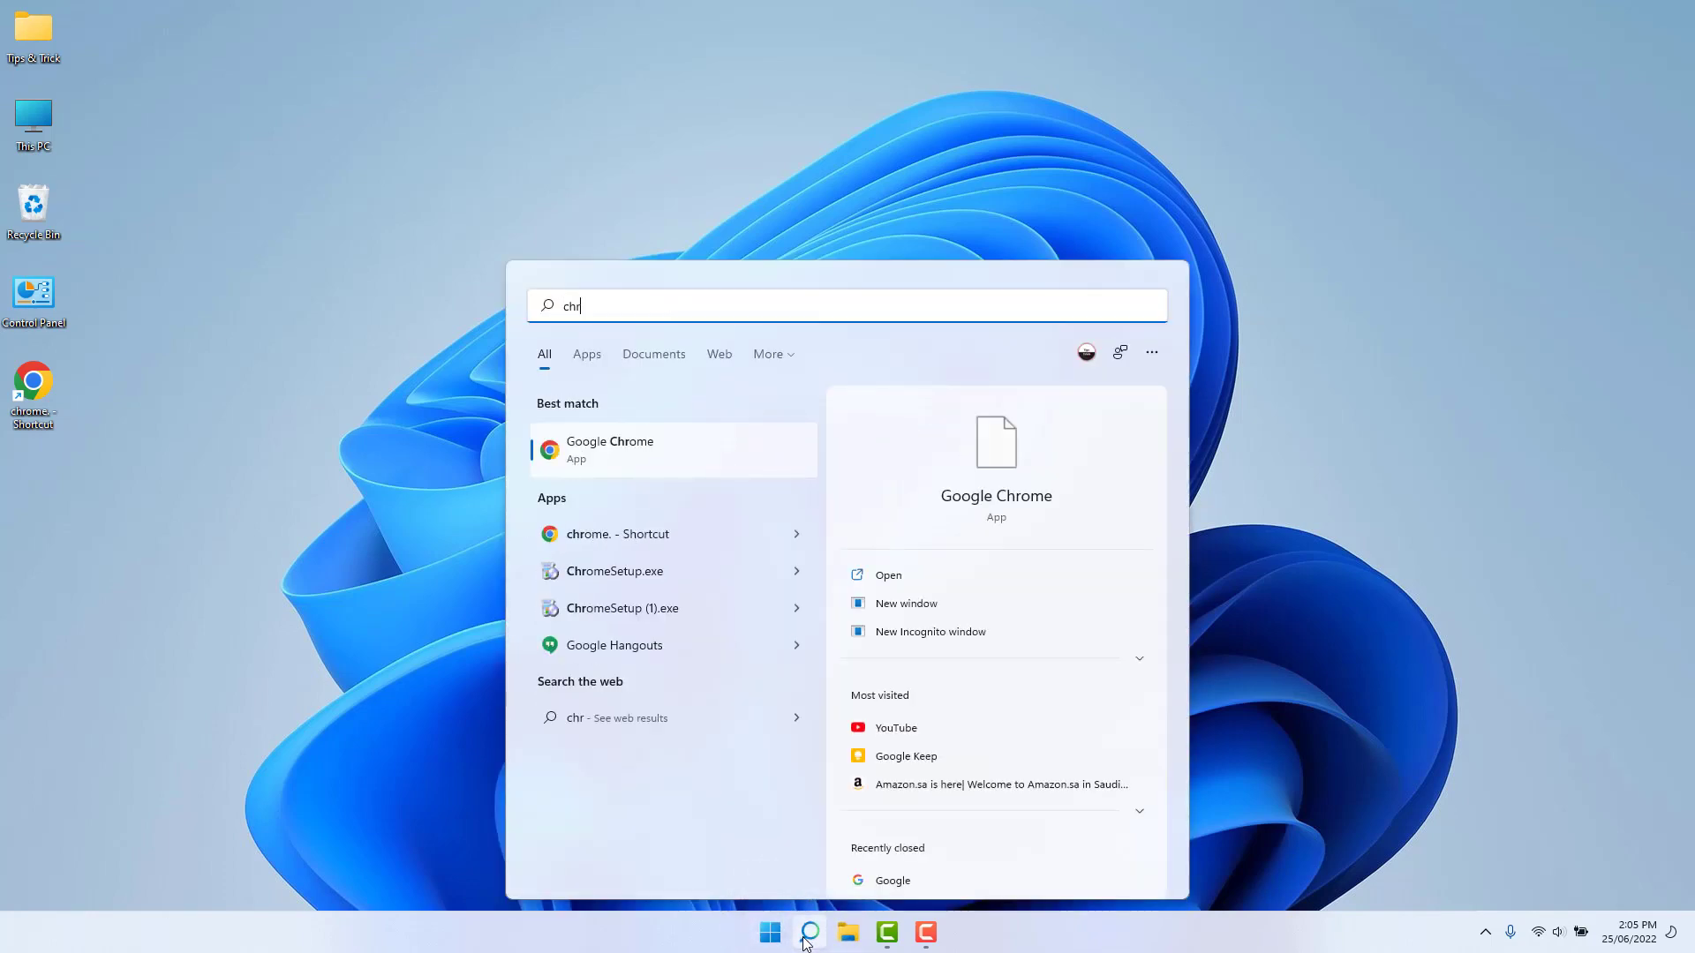
key(BackSpace)
key(BackSpace)
text(ont)
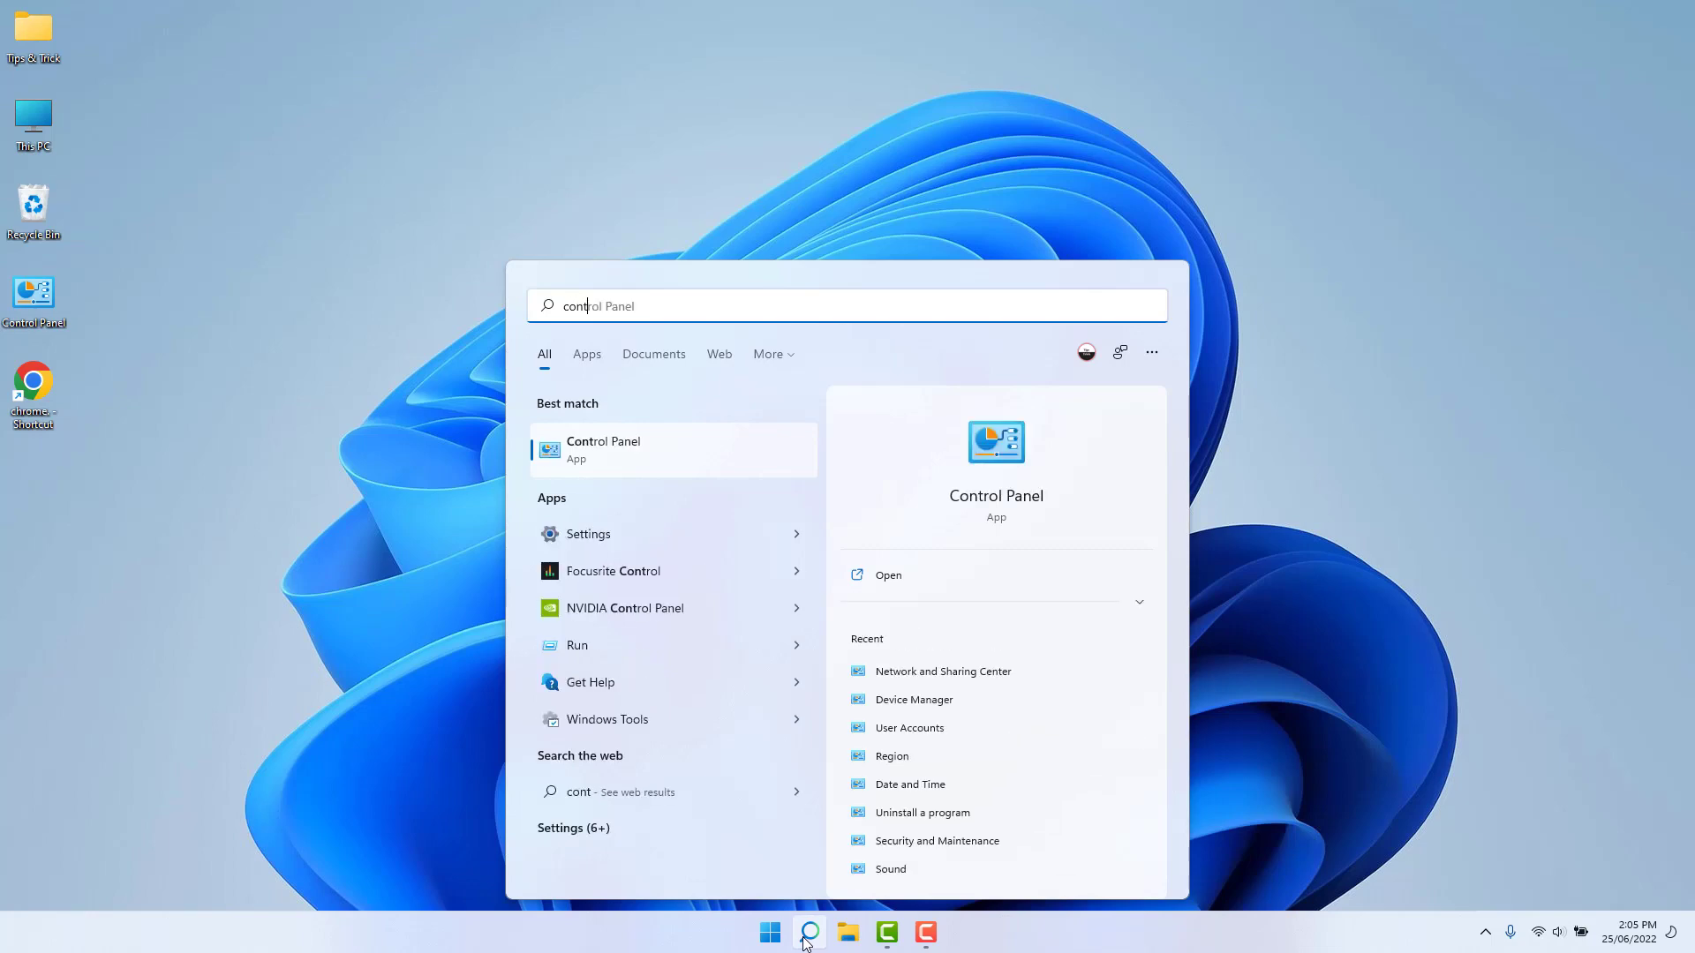
text(rol)
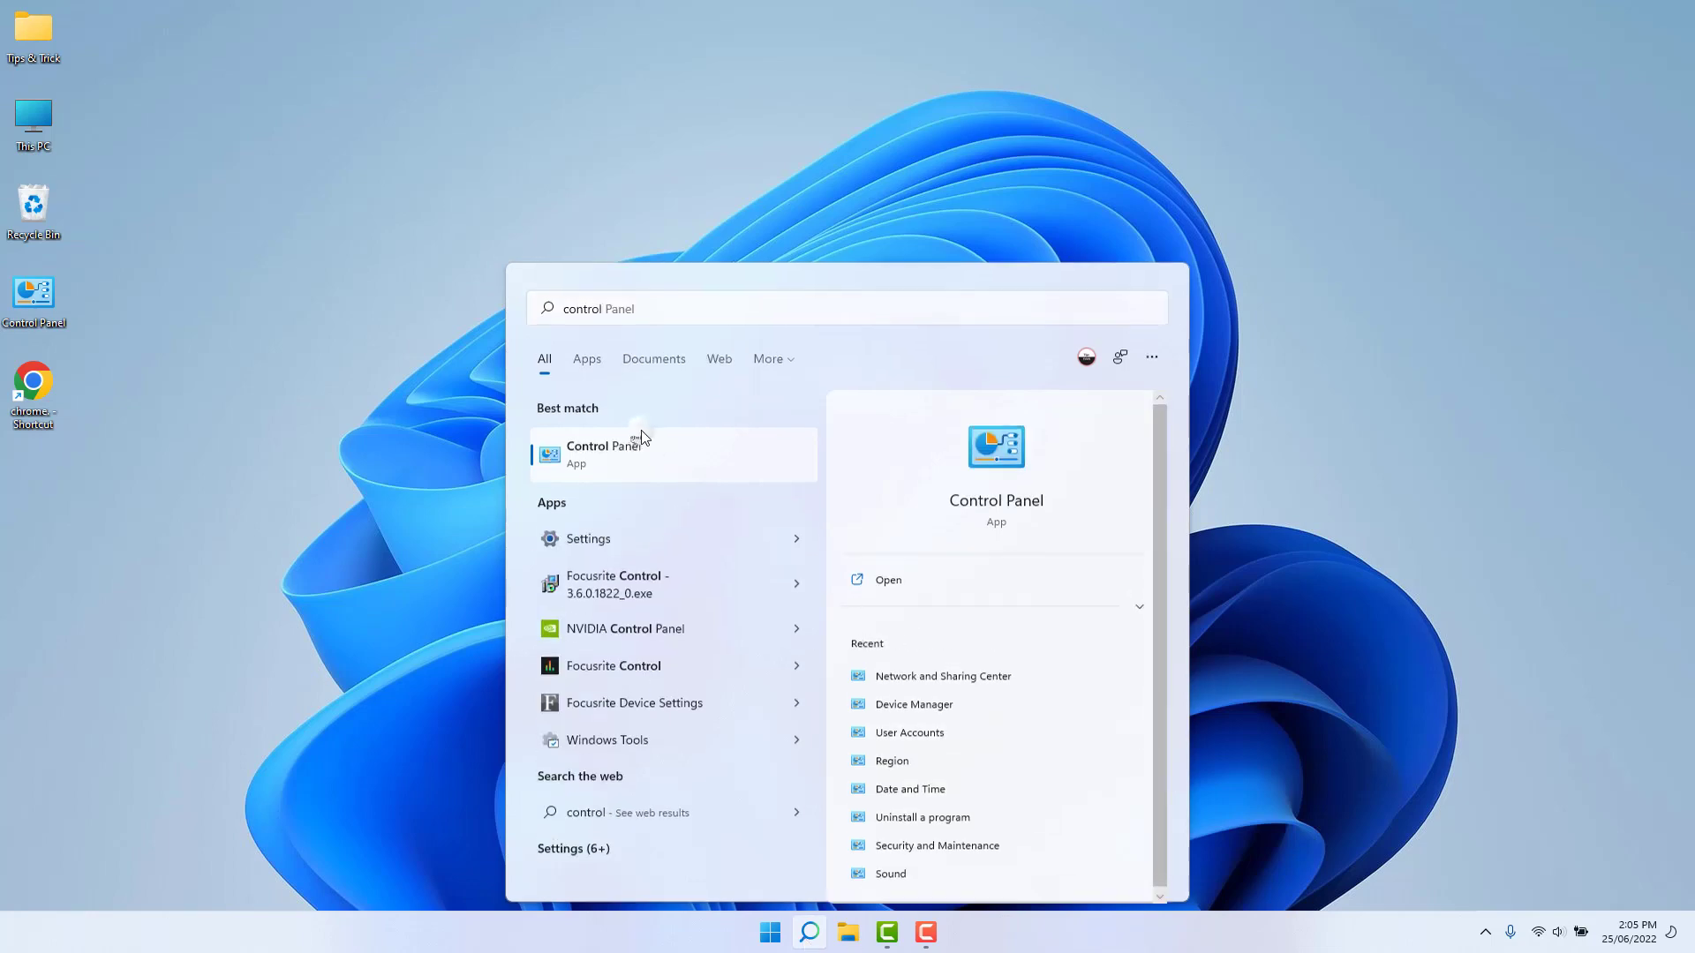
click(642, 437)
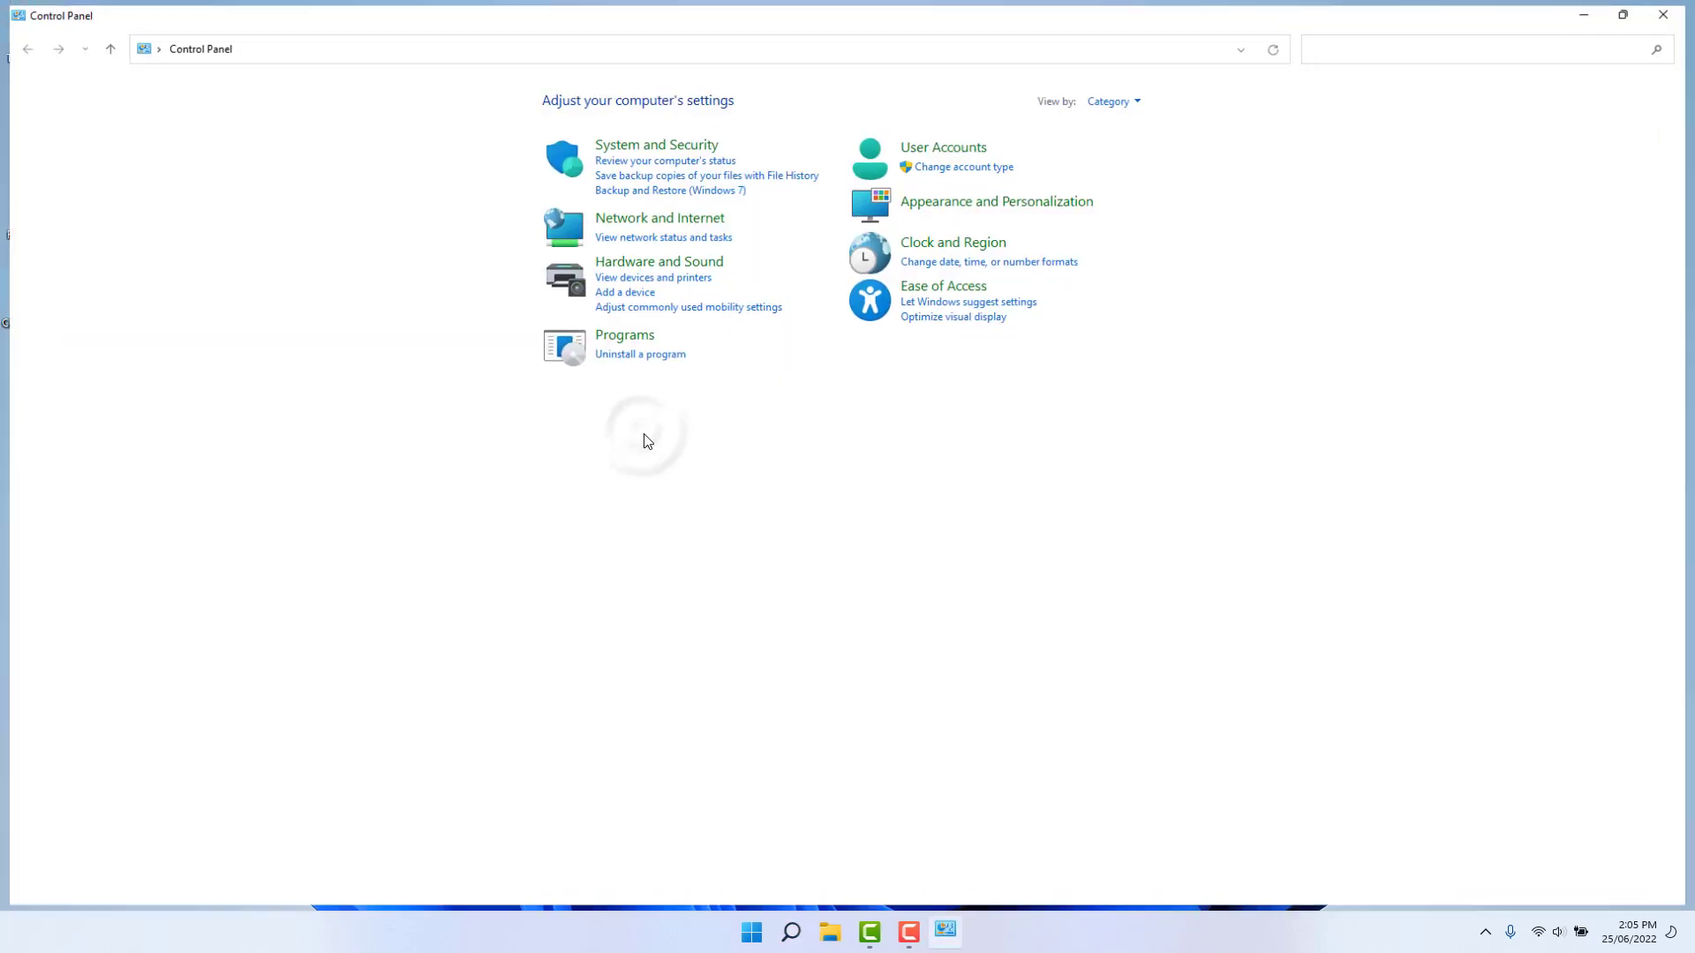
click(647, 355)
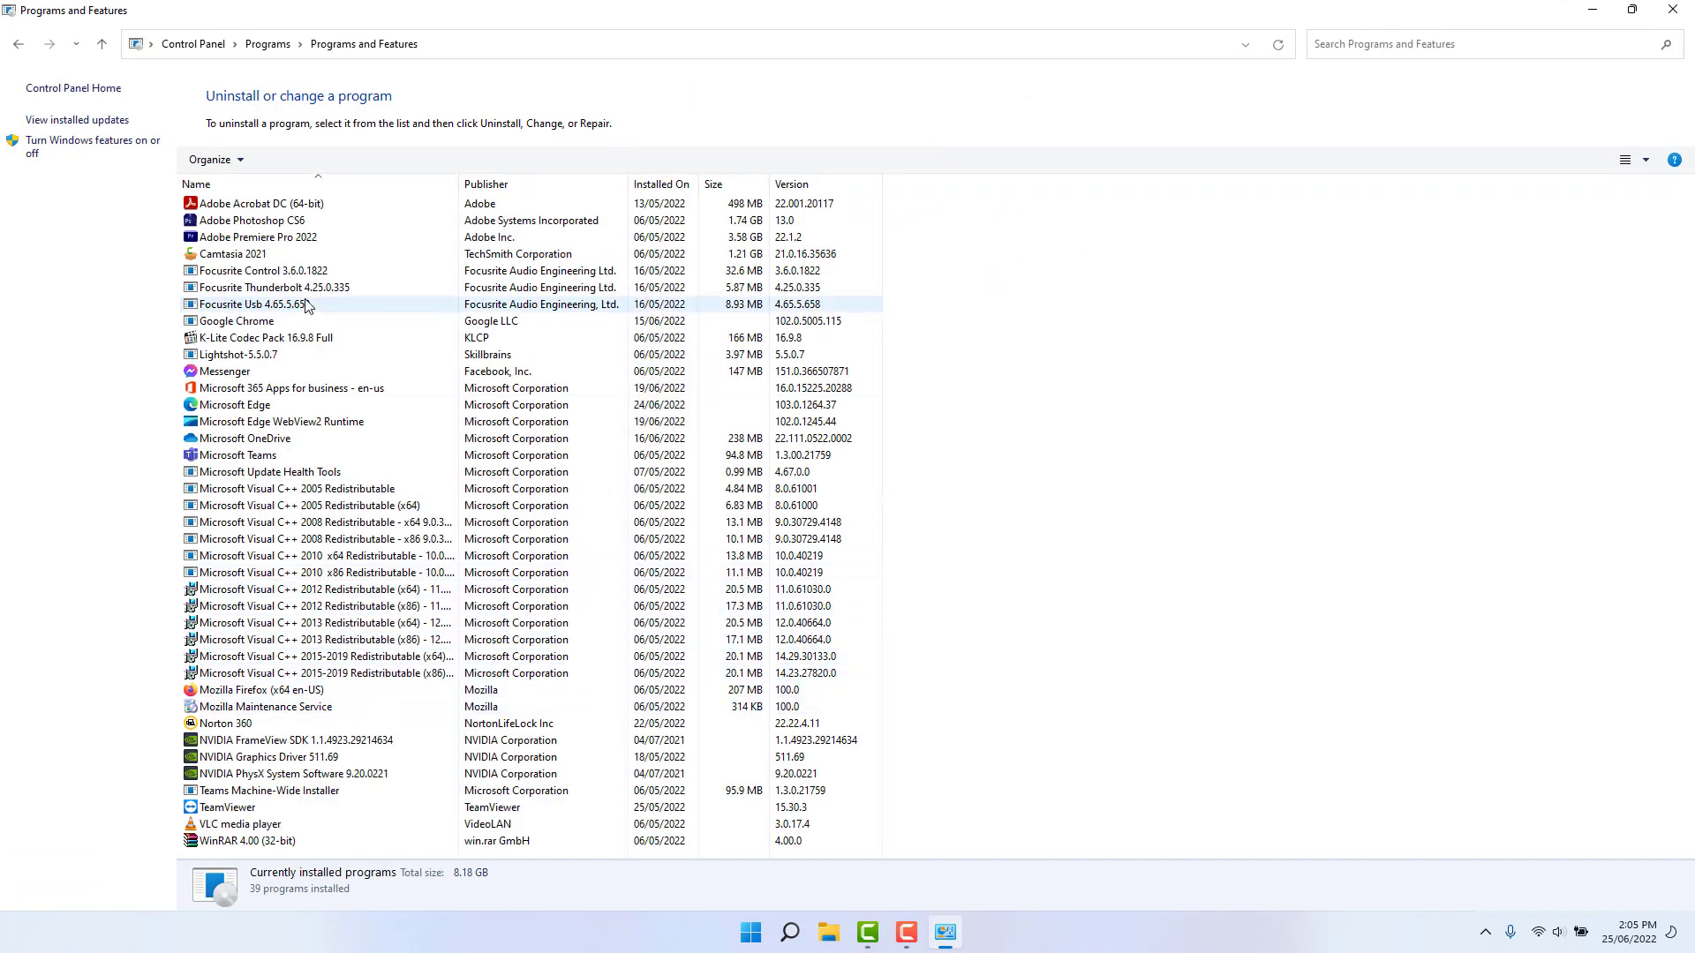
Uninstall Google Chrome from the installed programs and close the uninstall survey page
click(238, 707)
click(229, 723)
key(End)
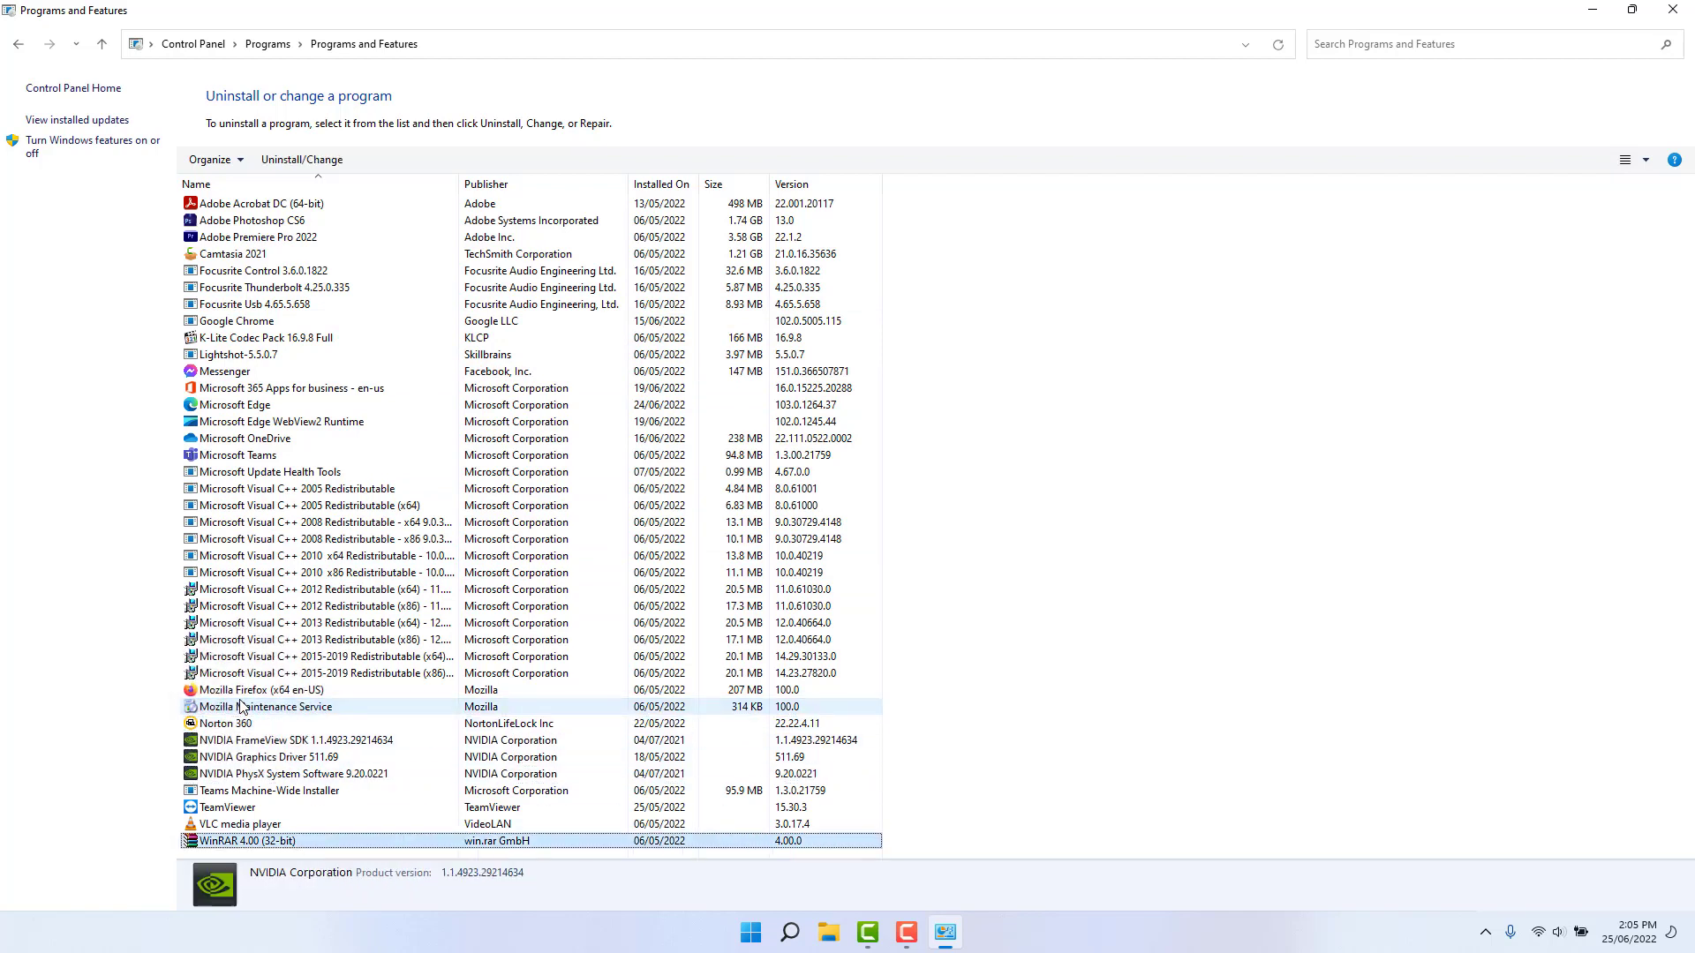
key(Up)
key(n)
key(m)
key(Up)
key(Up)
key(Up)
key(Up)
key(Up)
key(Up)
key(Up)
key(Up)
key(Up)
key(Up)
key(Up)
key(Up)
key(Up)
key(Up)
key(Up)
key(Up)
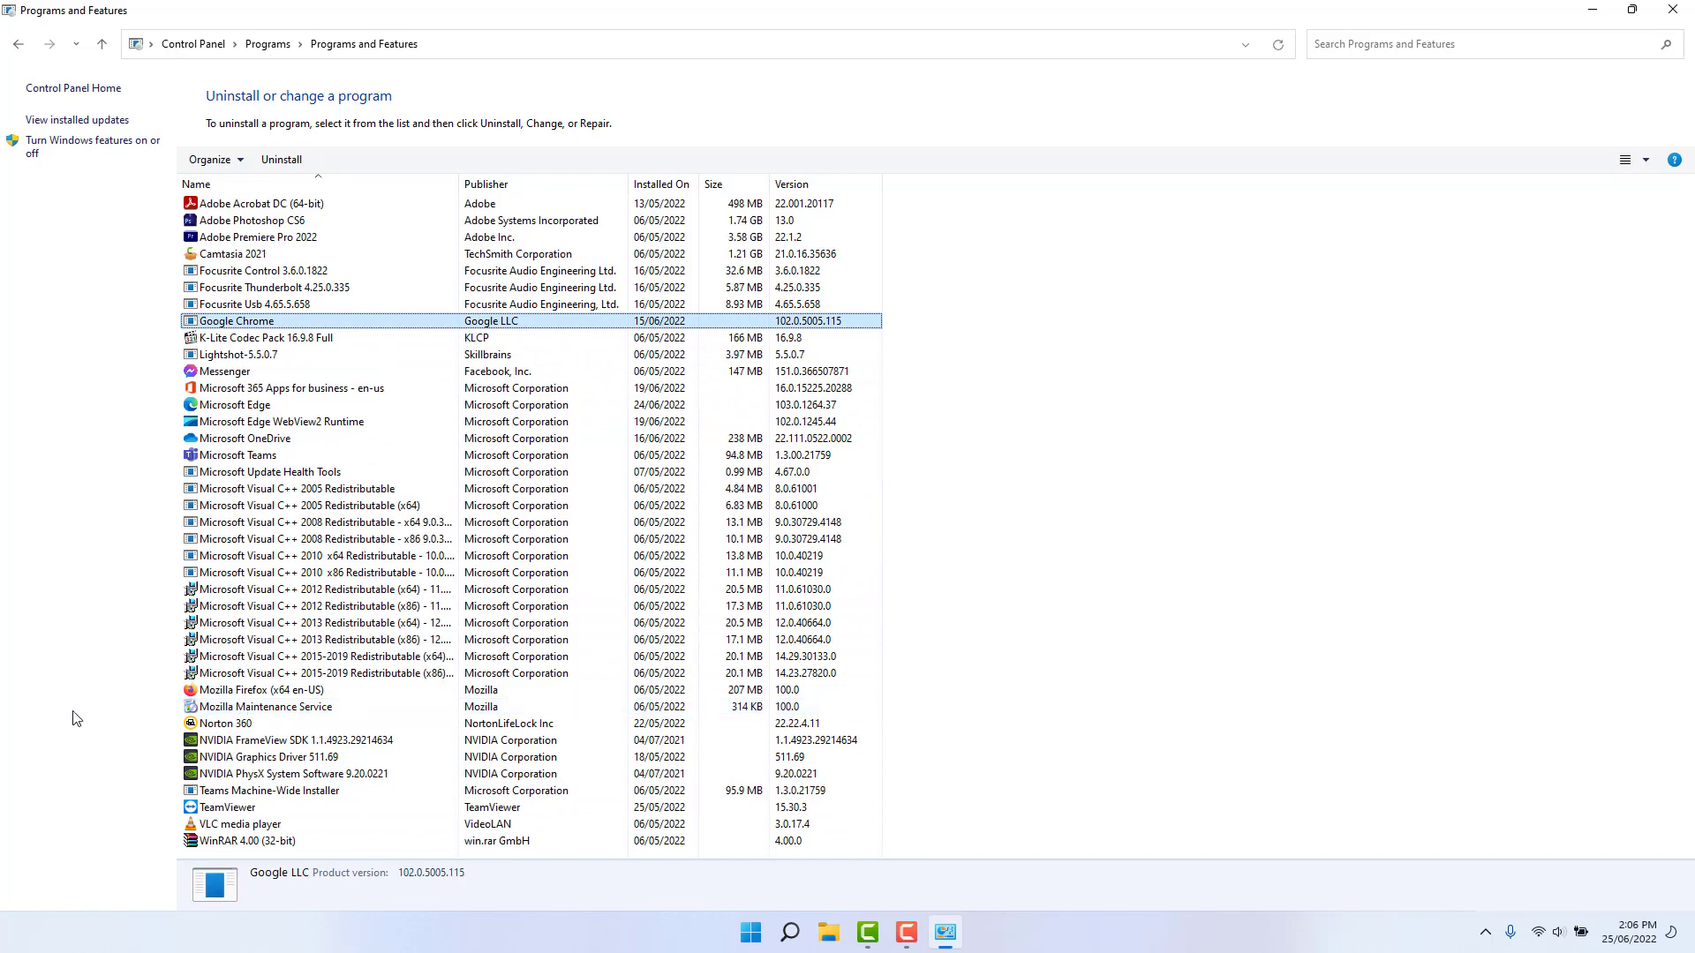
click(282, 160)
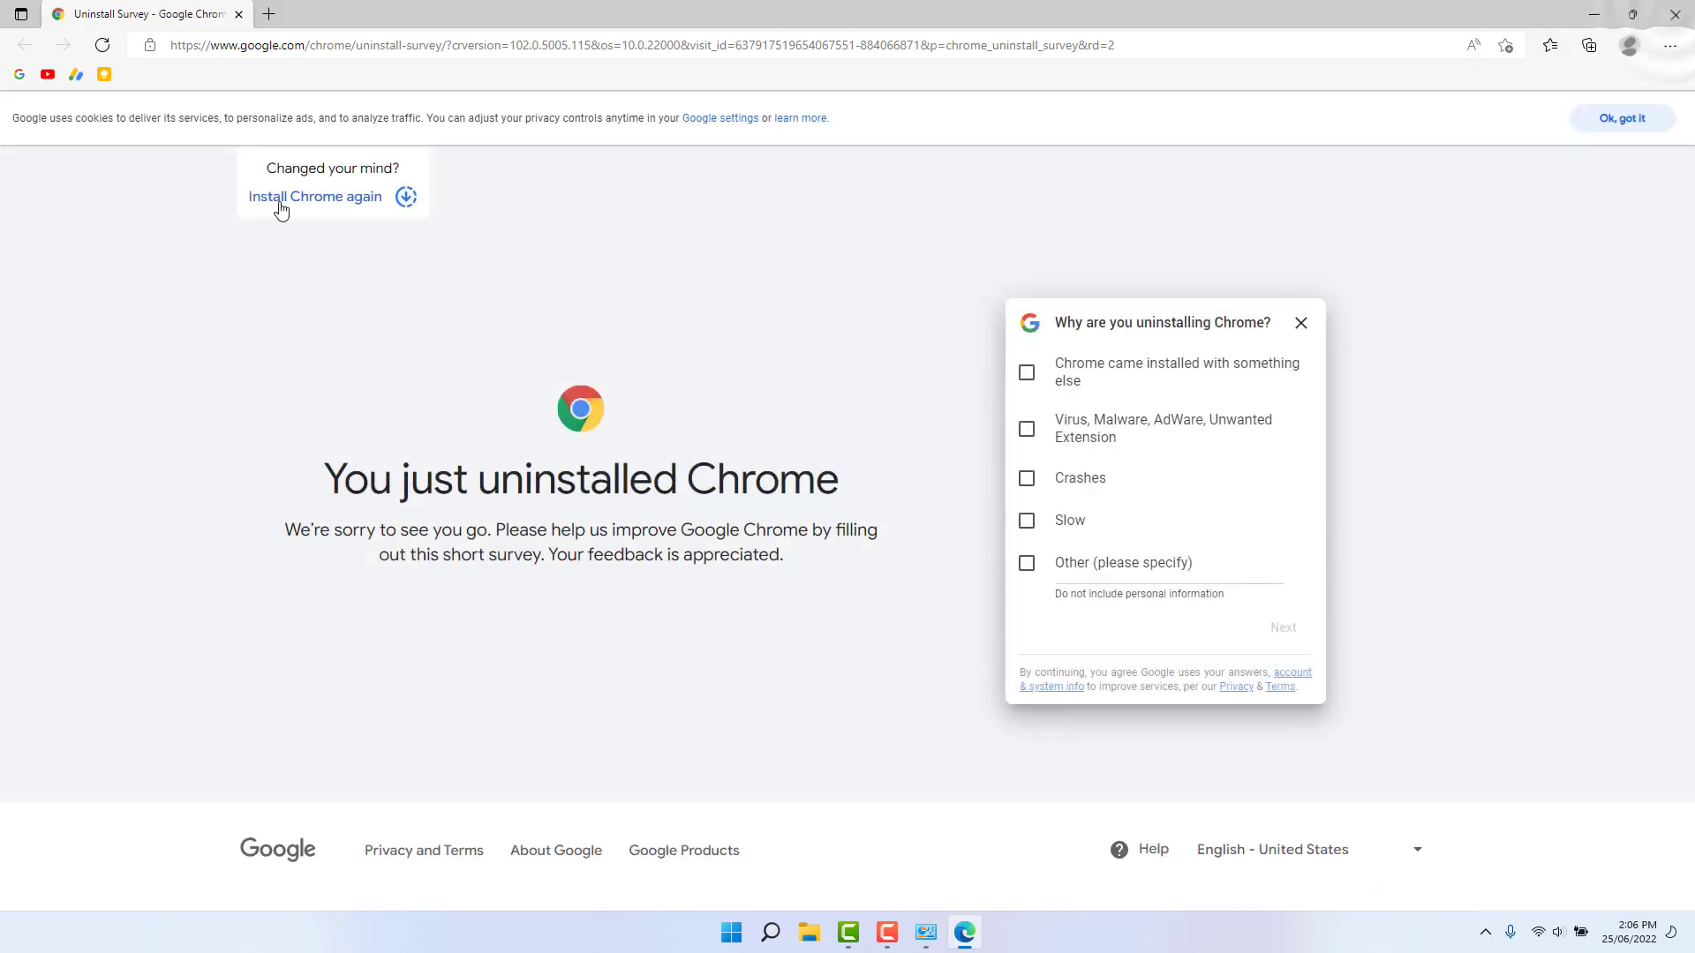
click(1675, 14)
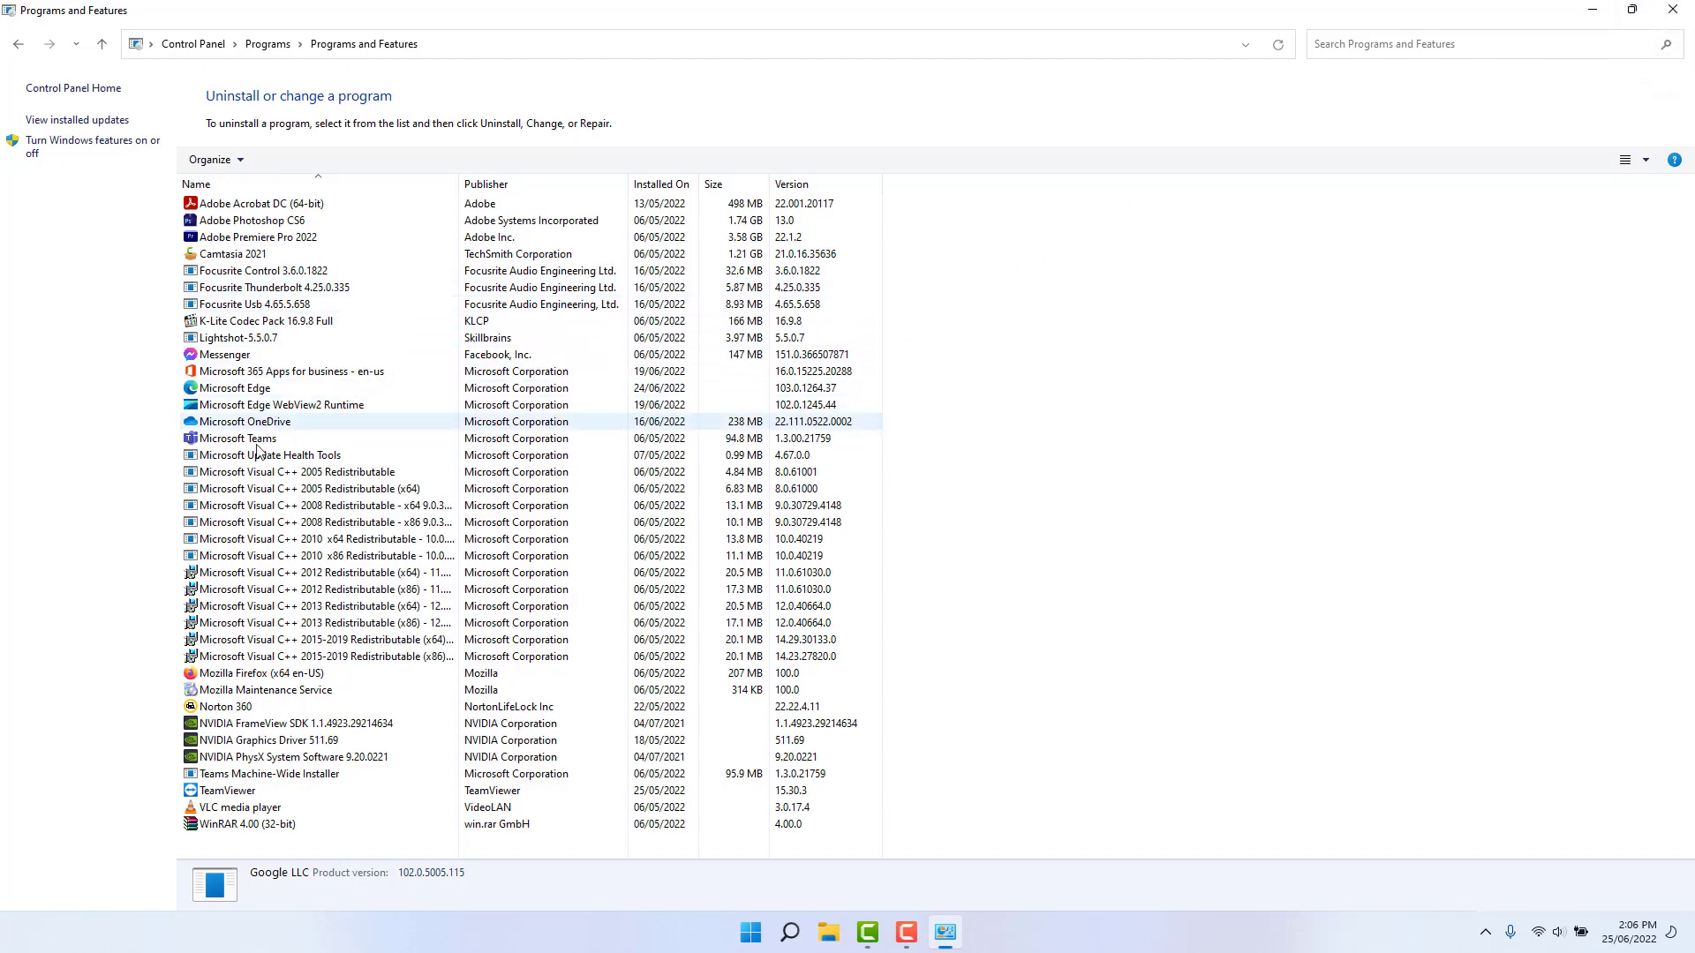
Refresh the list of installed programs and close Programs and Features to return to the desktop
click(1279, 45)
click(1673, 10)
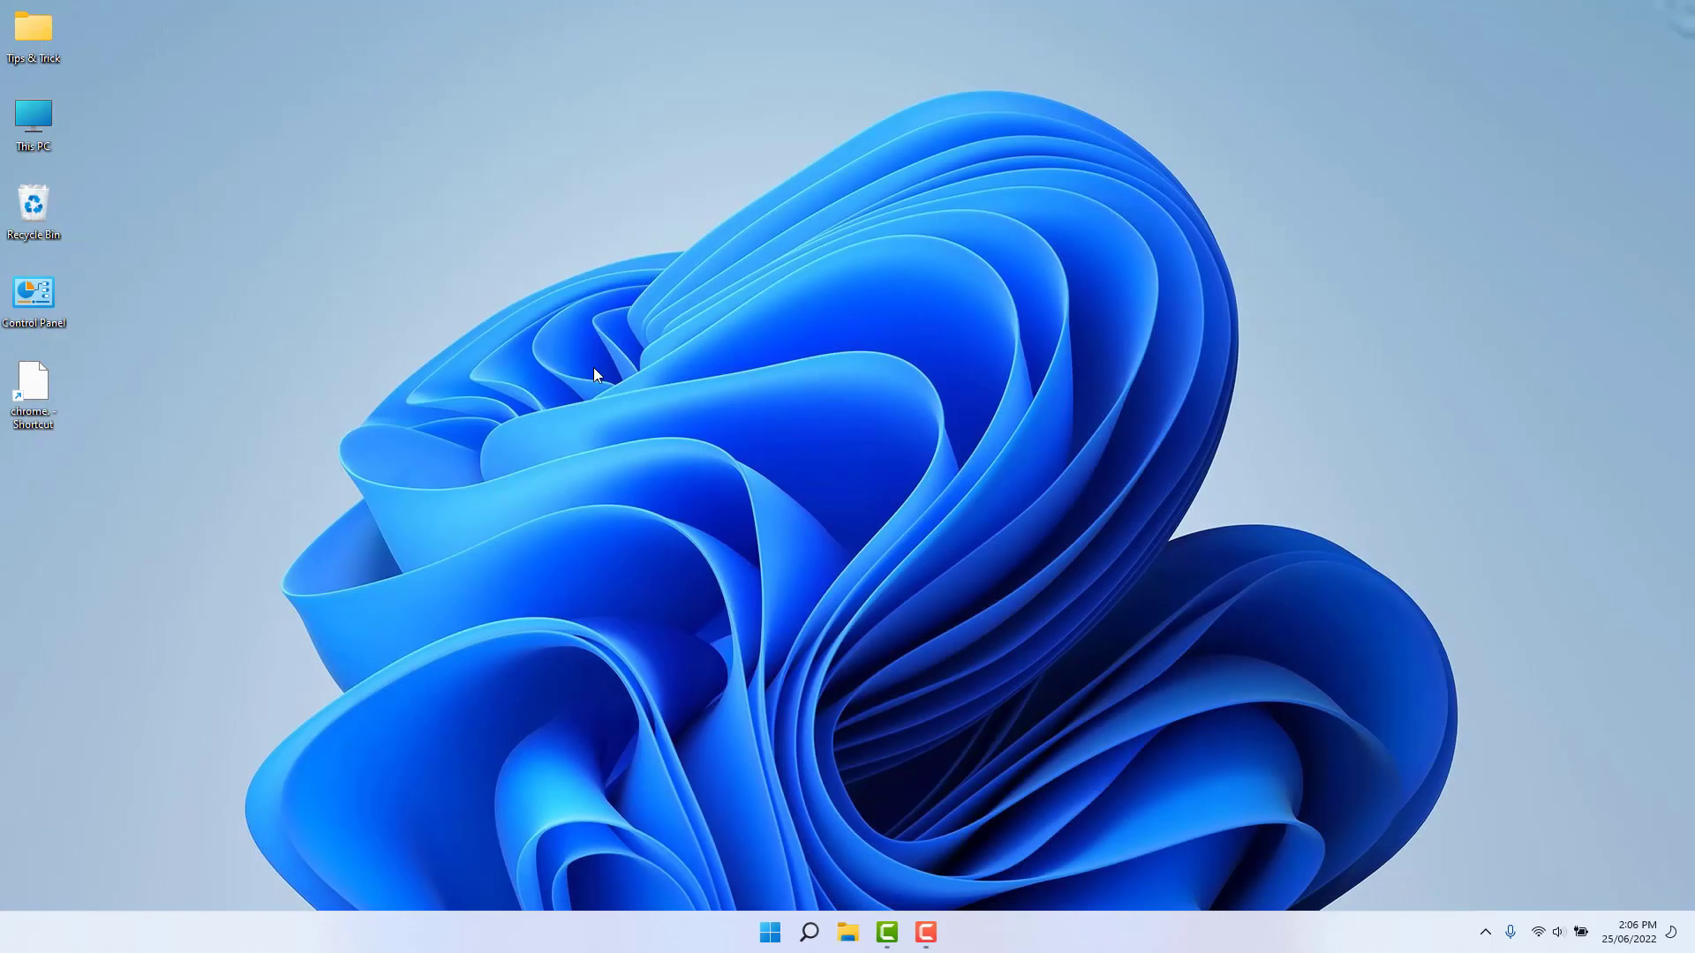
right_click(259, 362)
click(315, 432)
Search Windows for %temp% and open the Temp folder
click(809, 932)
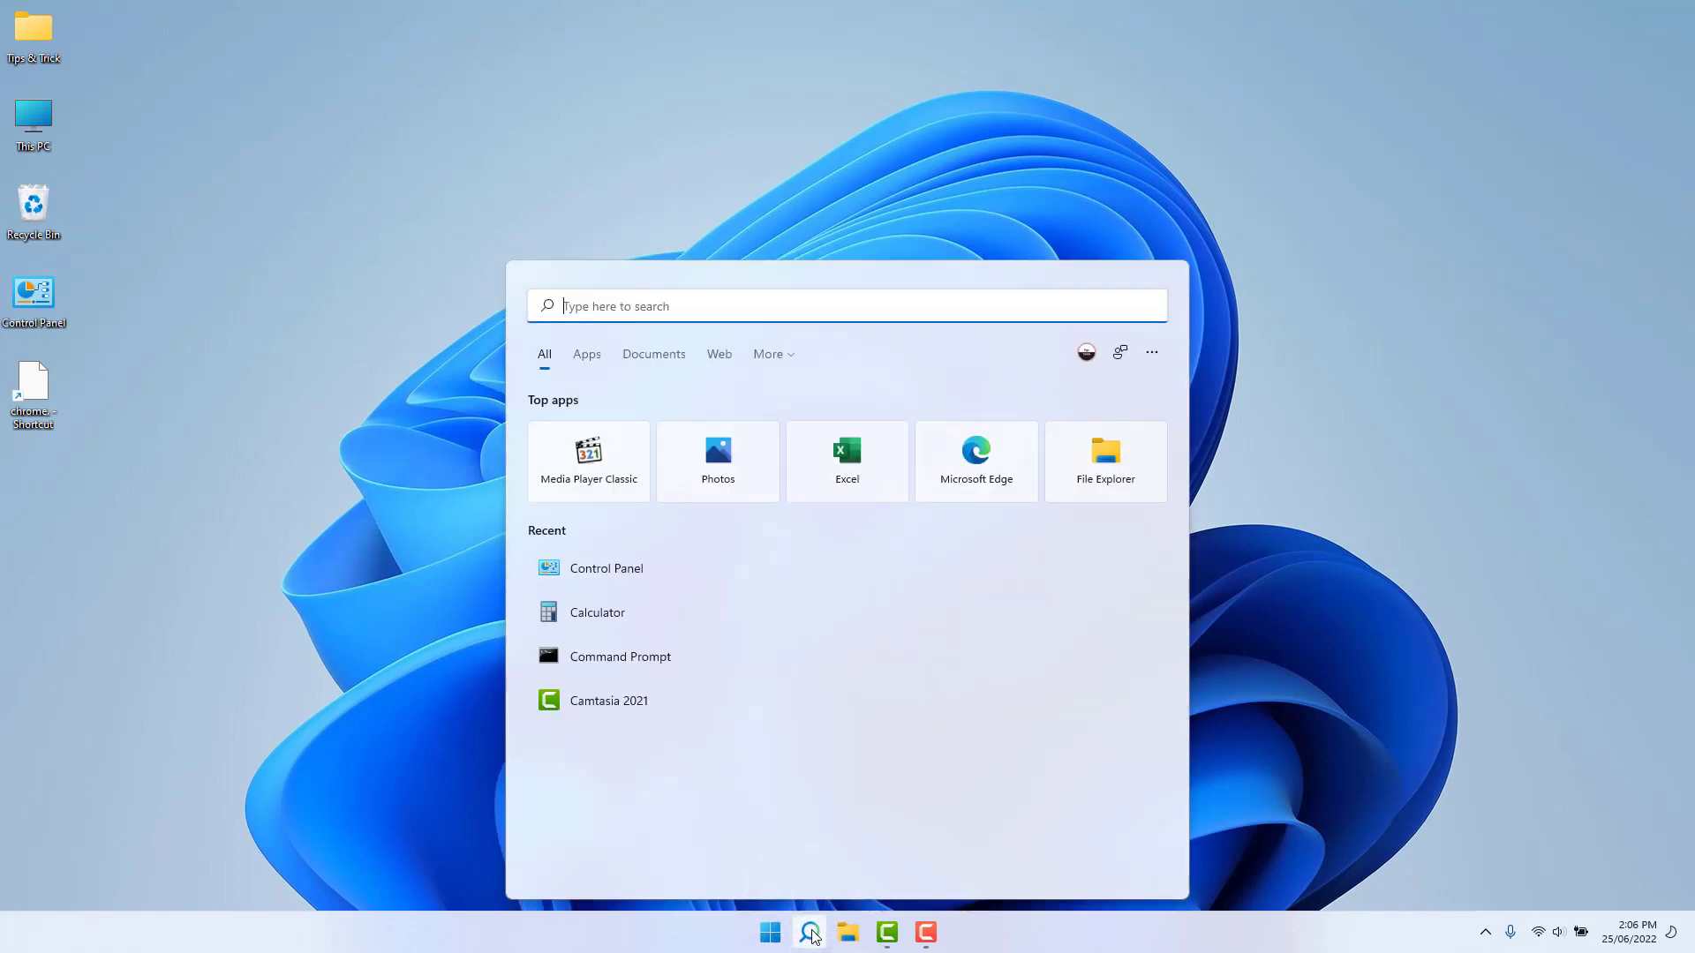
text(%tem)
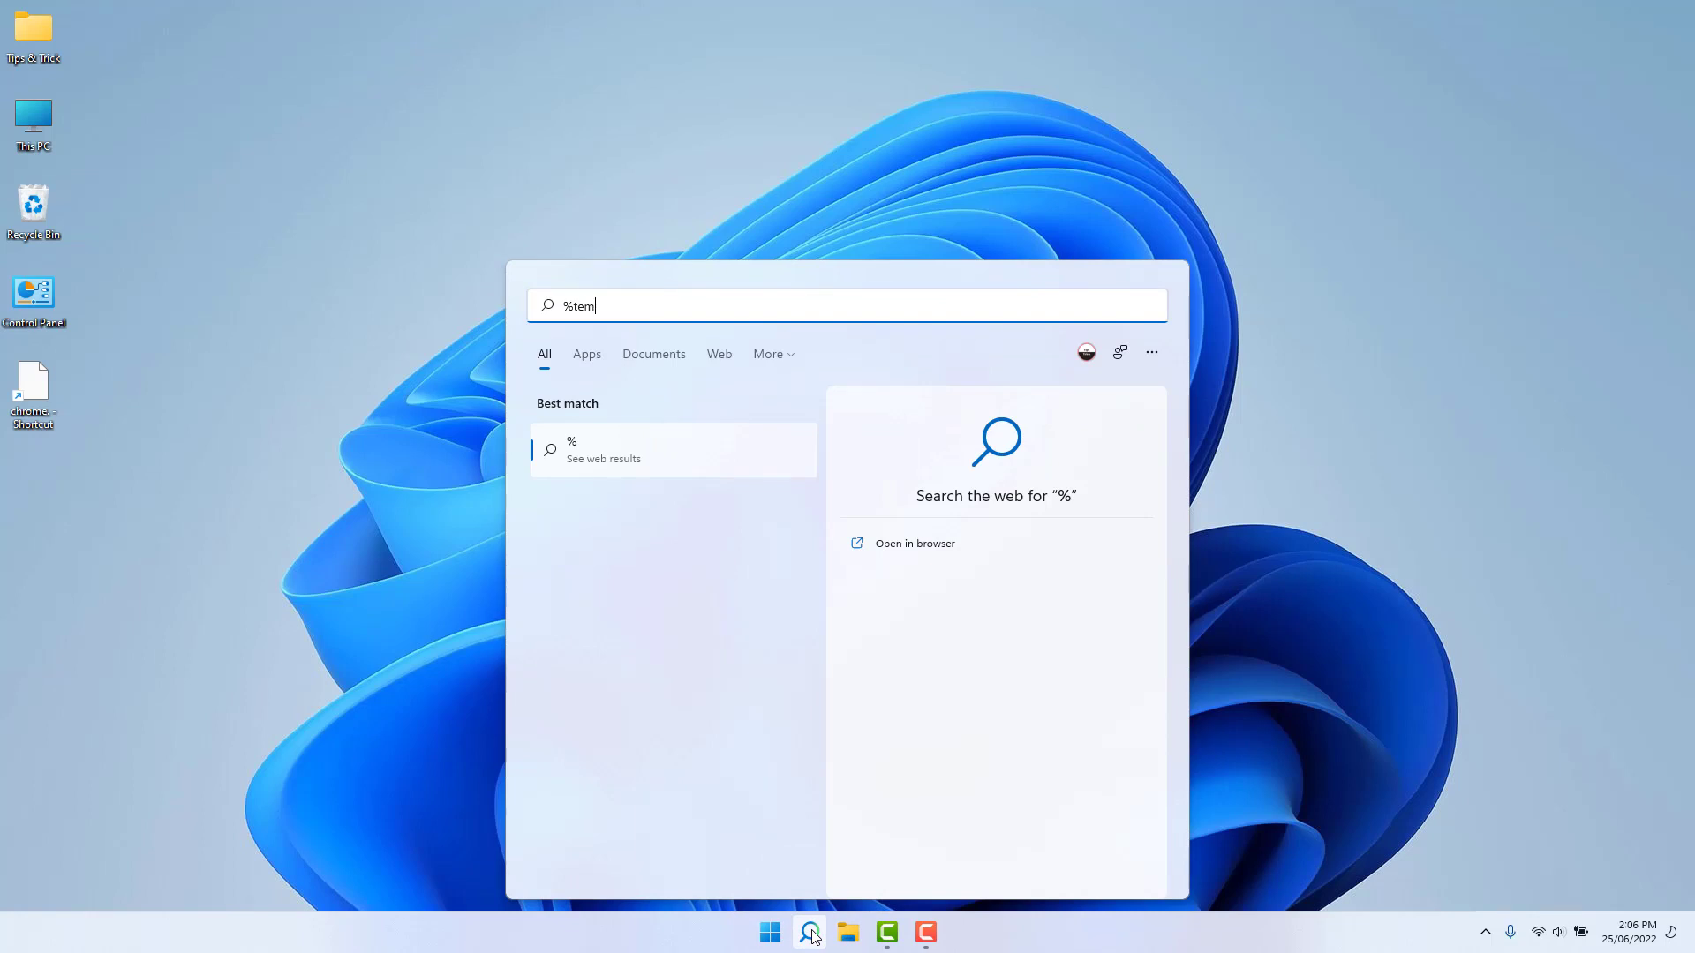
text(p%)
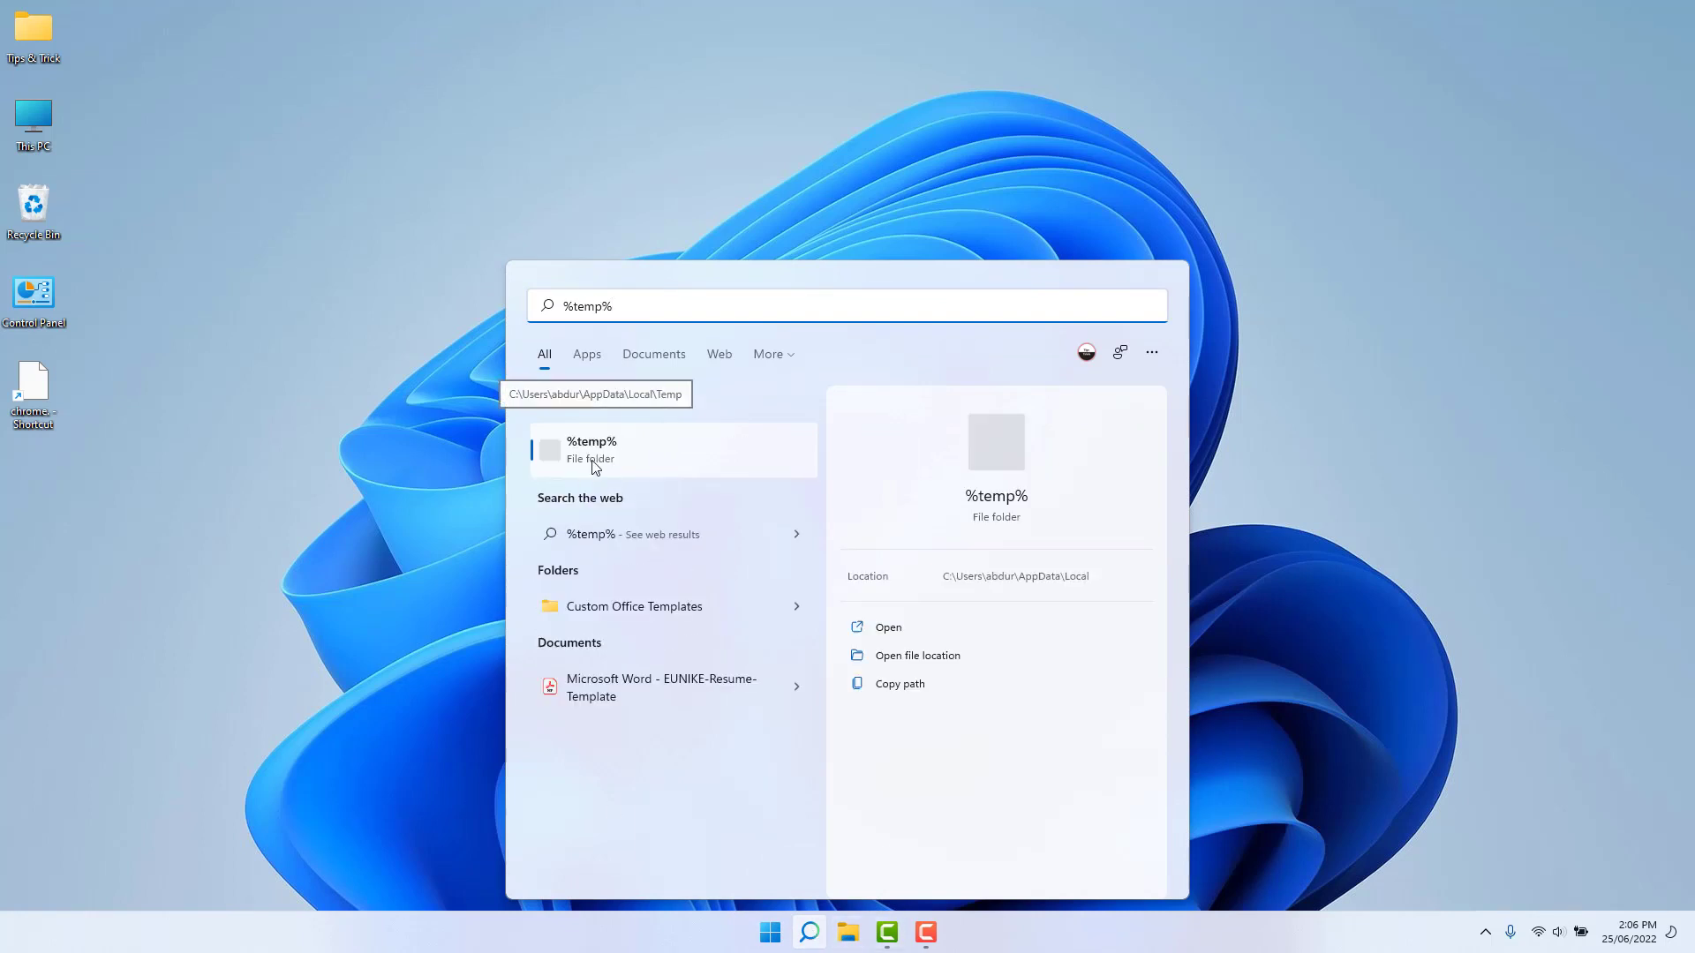
click(623, 446)
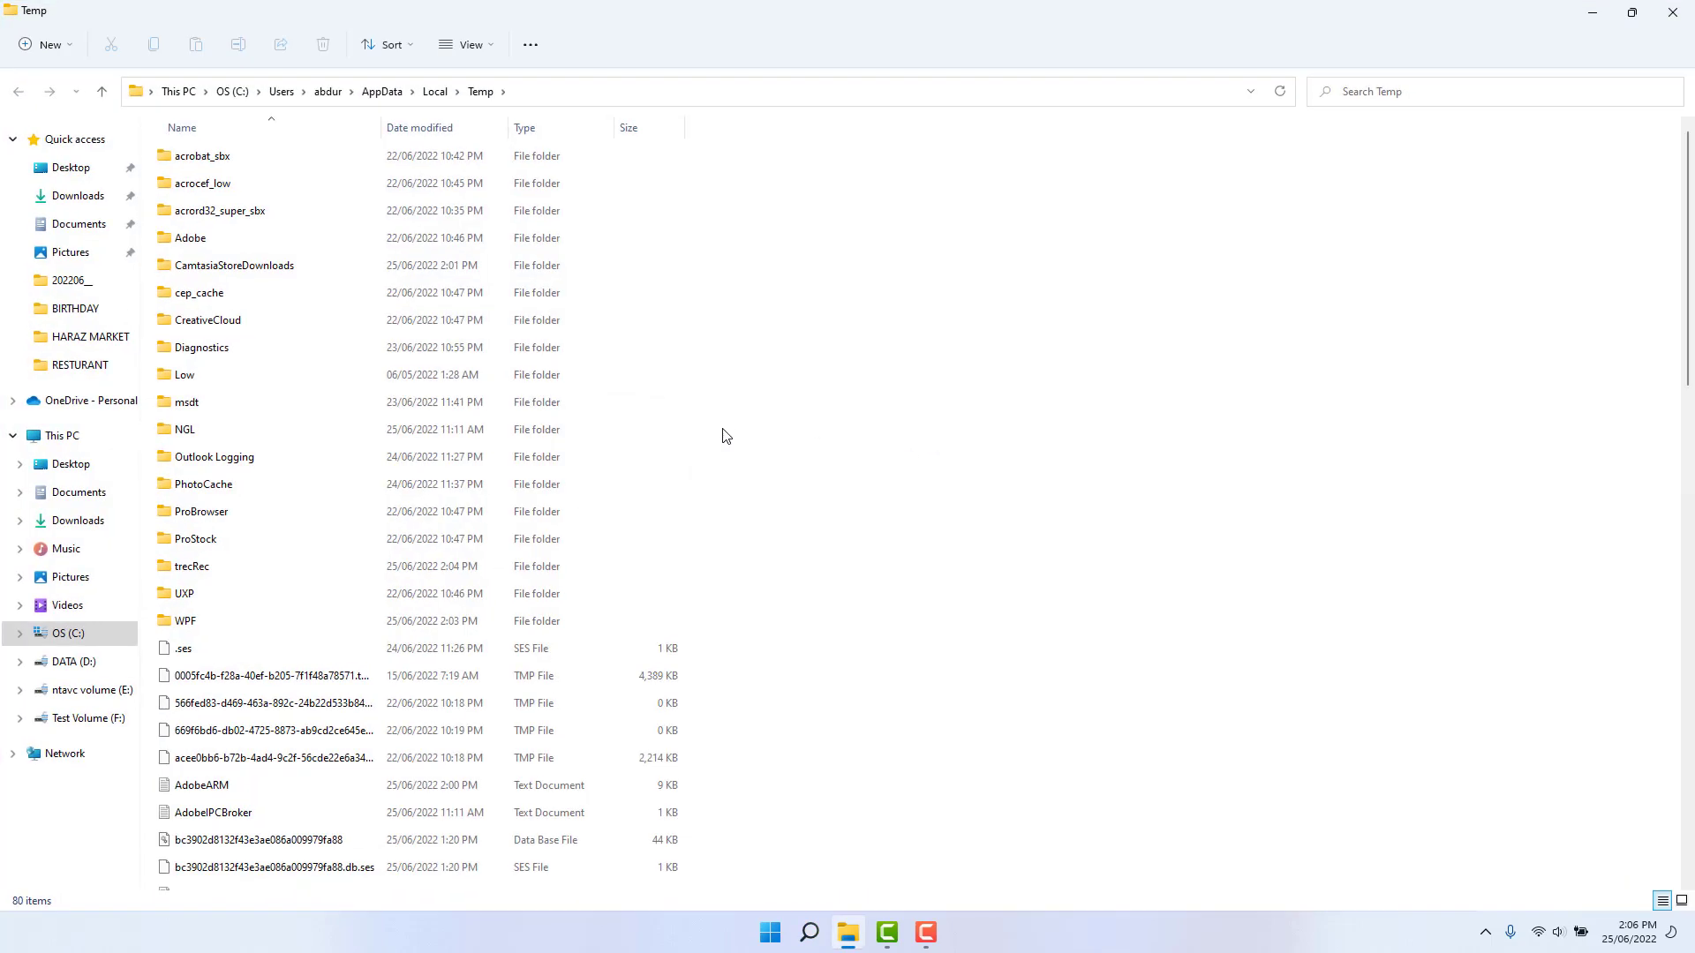
Delete all items in the Temp folder, skipping every item that is in use, and close the folder
key(ctrl+a)
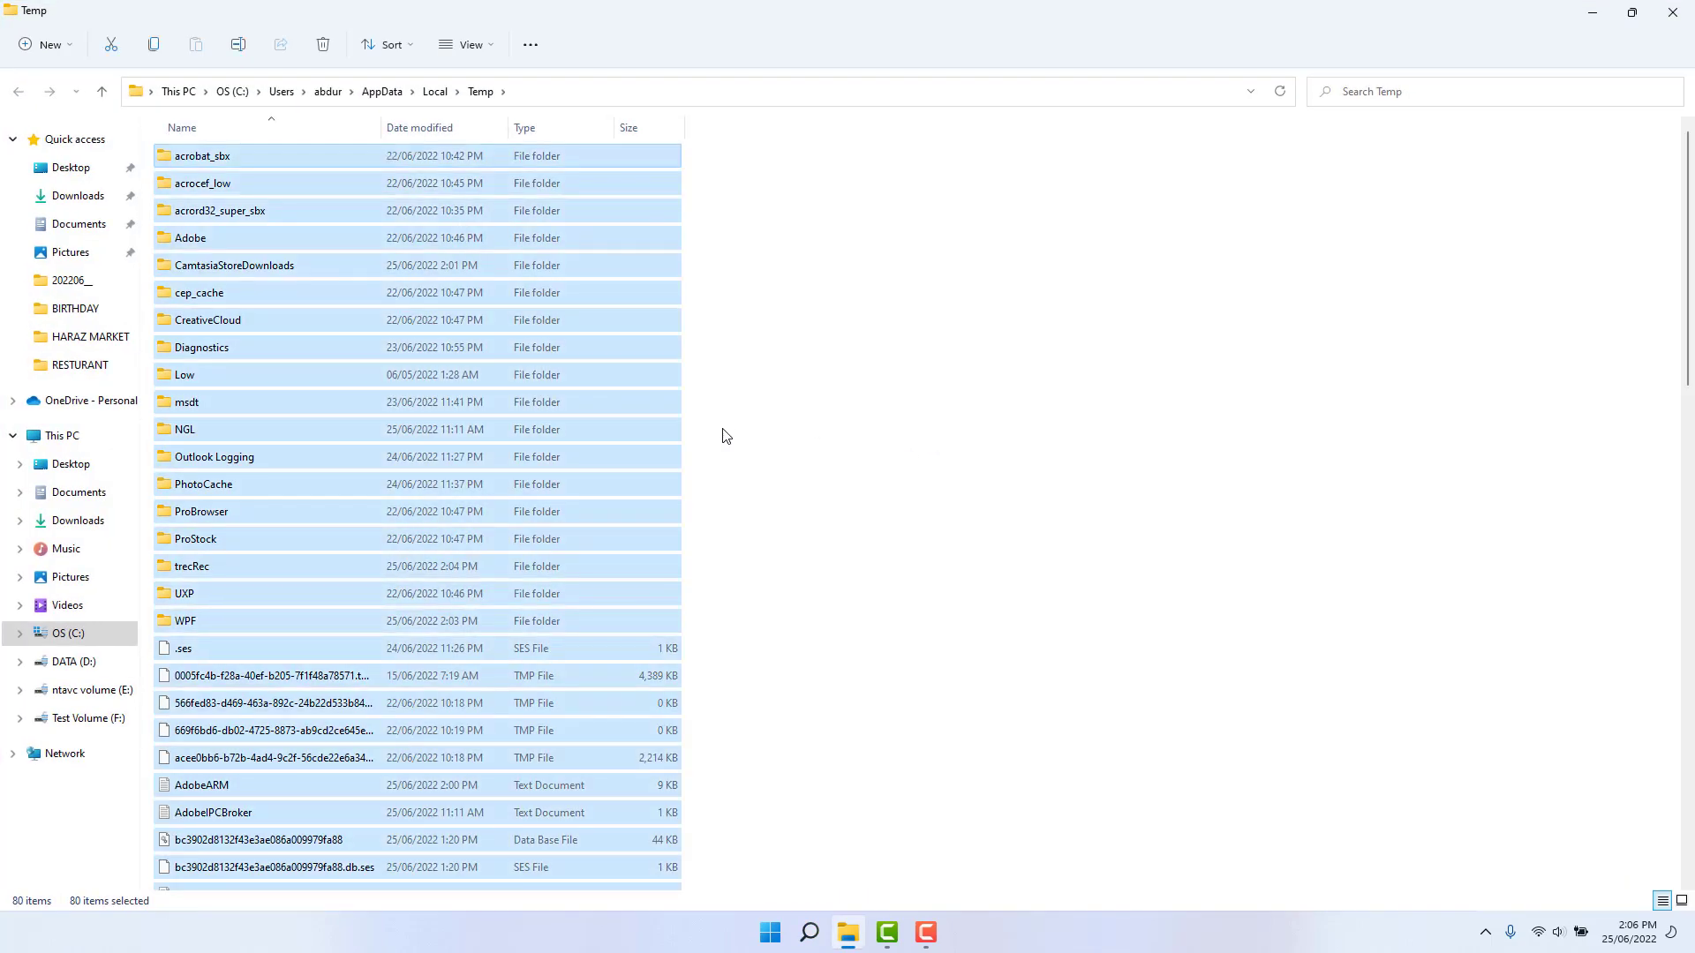
click(323, 46)
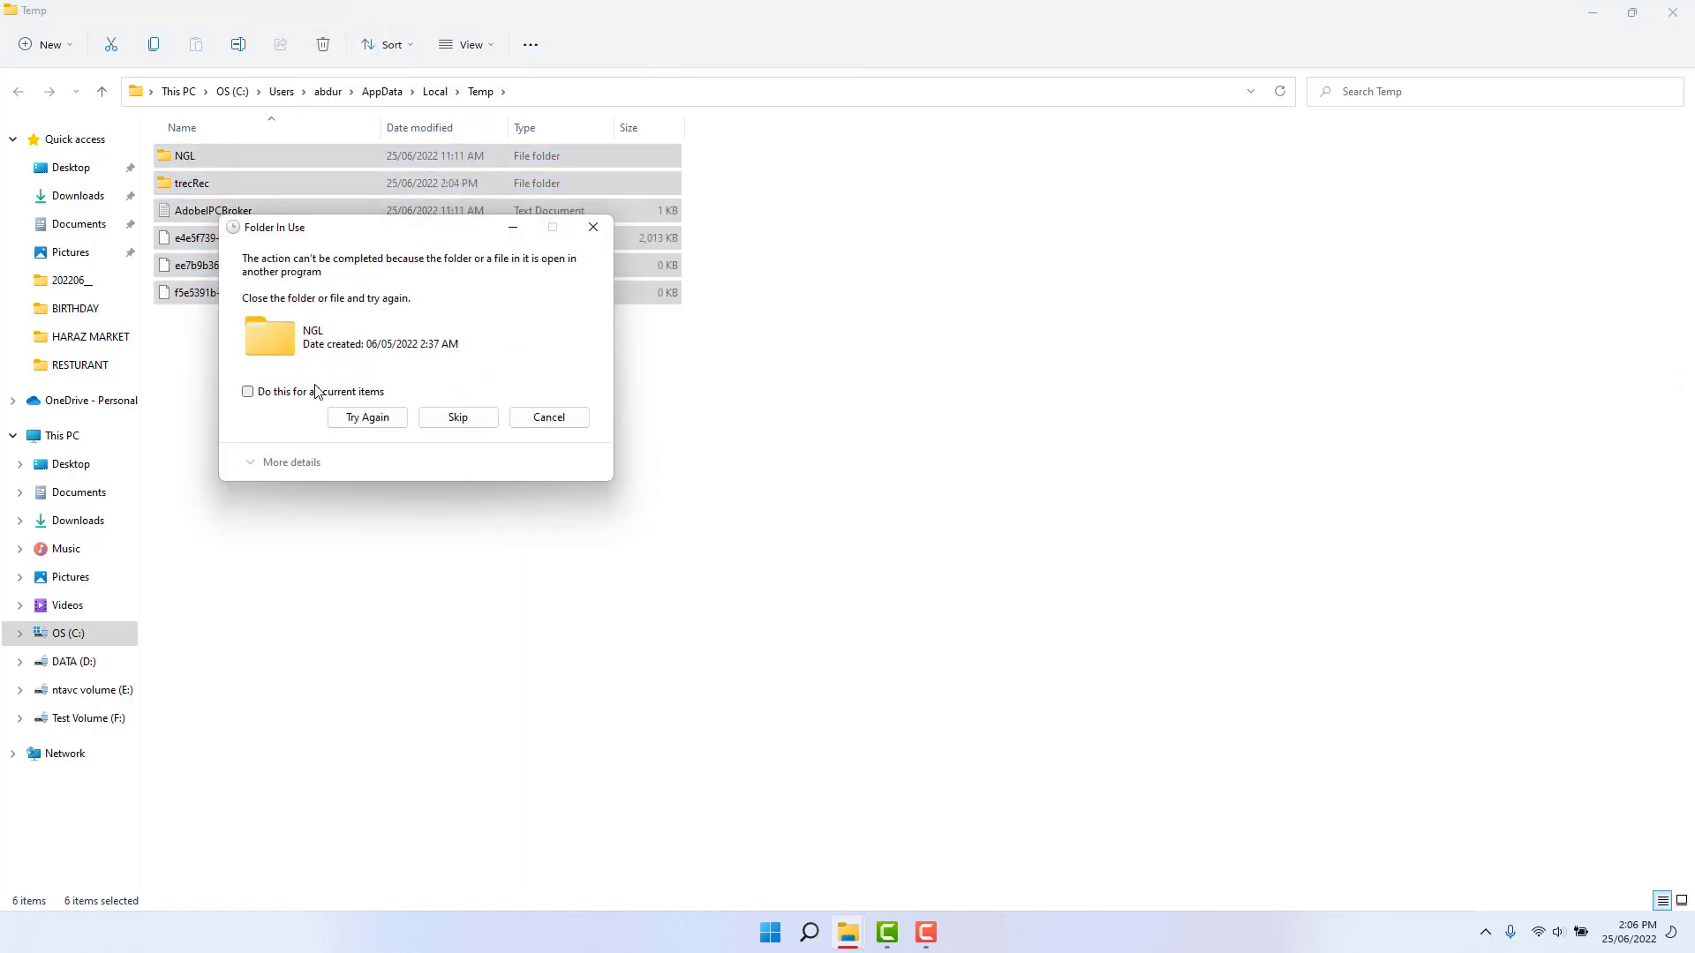
click(318, 392)
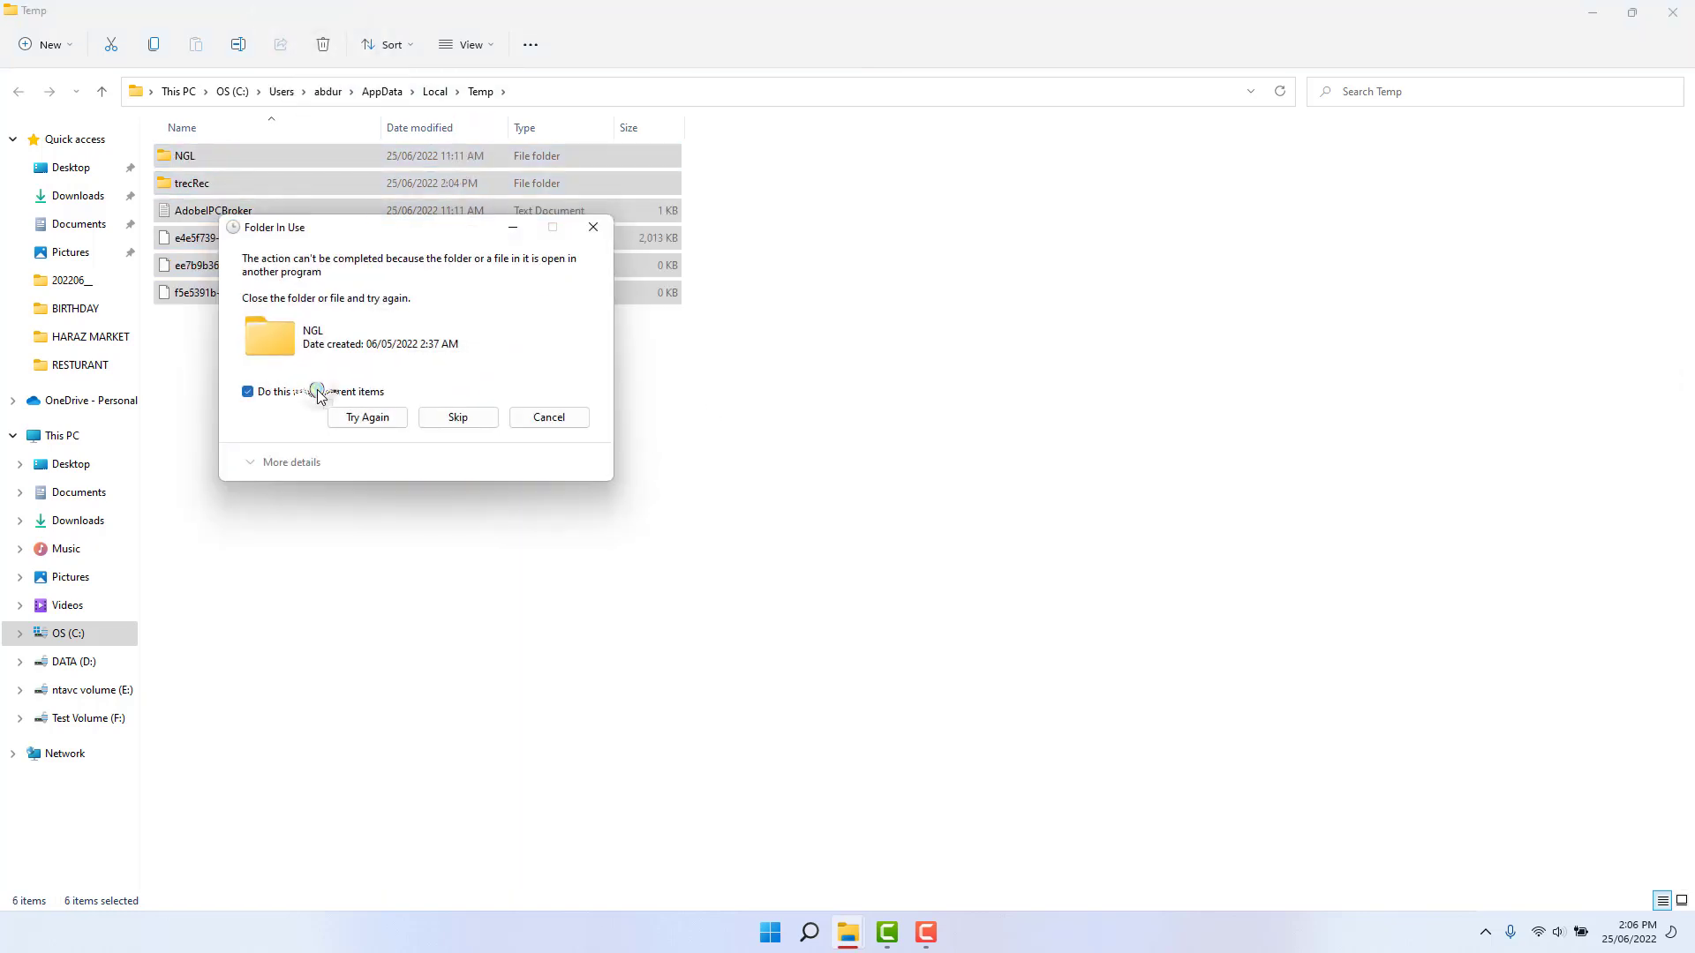
click(455, 417)
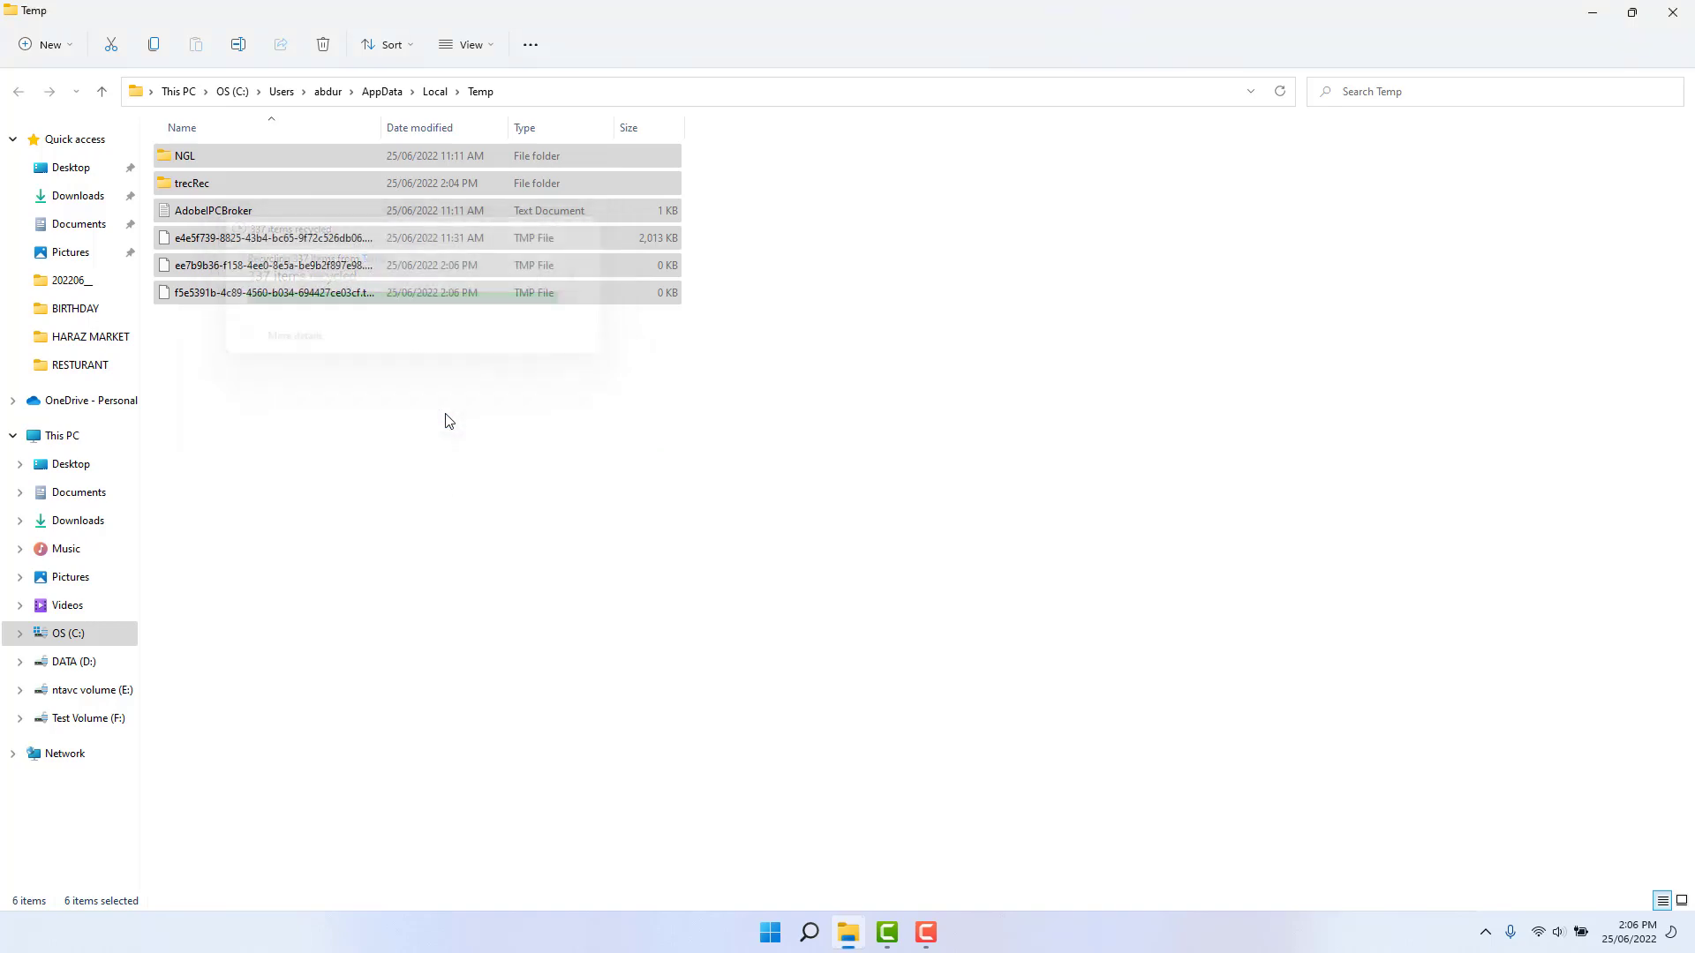
click(1672, 12)
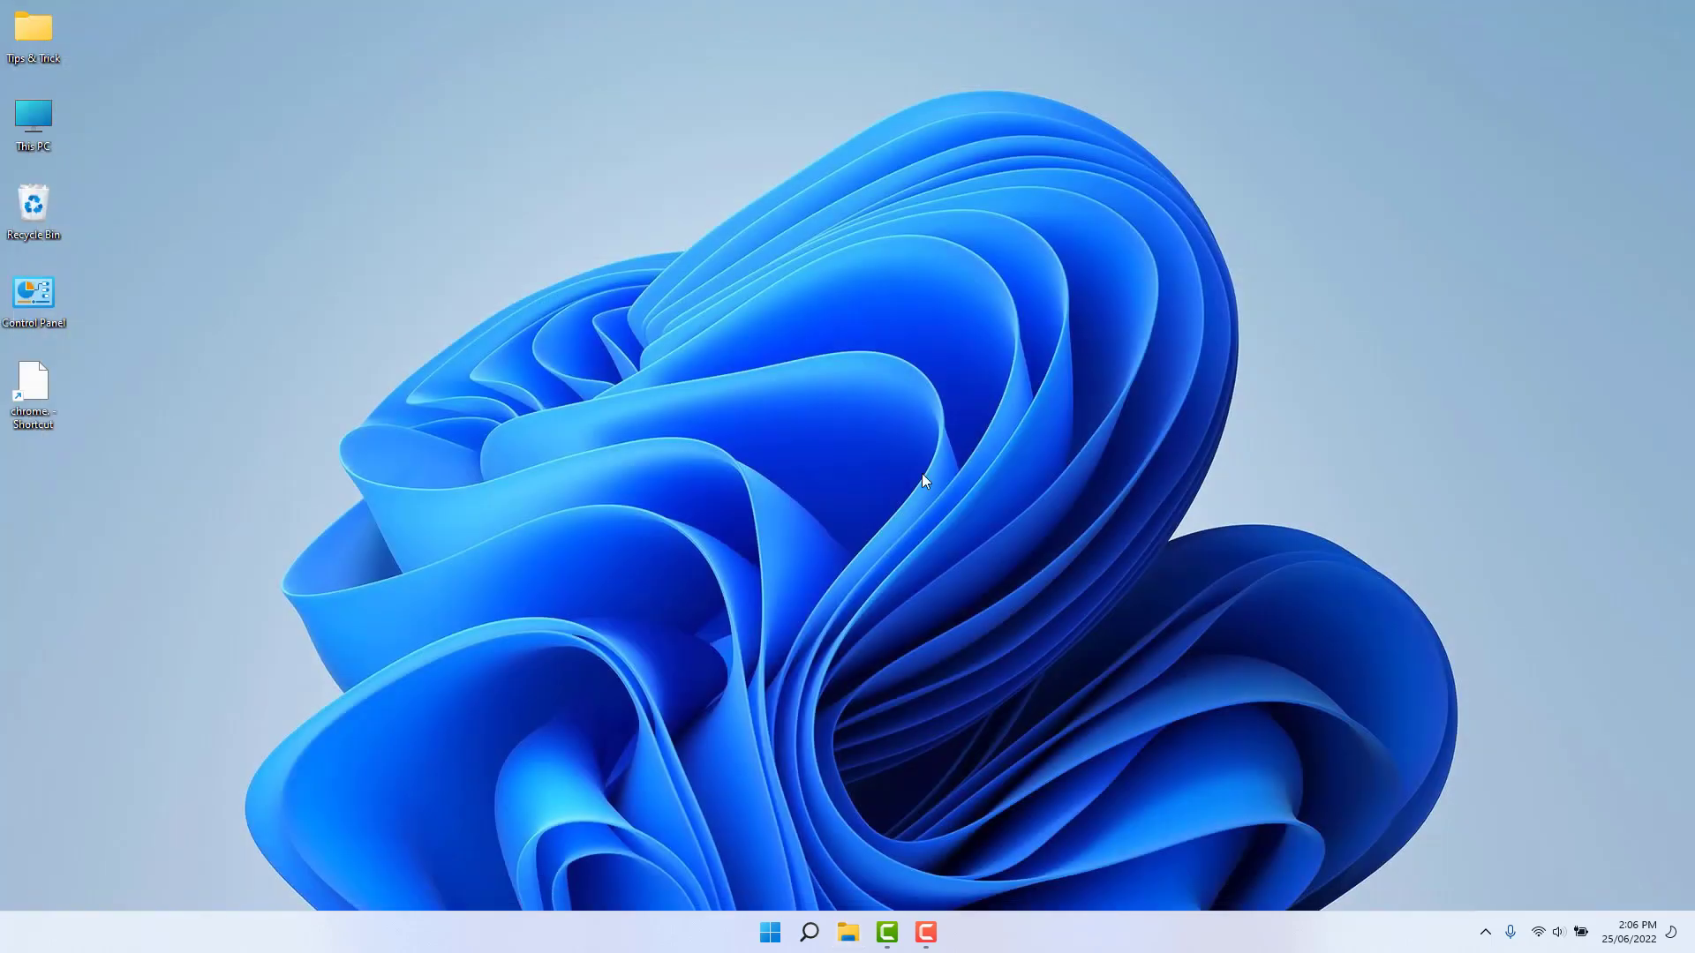
Search Windows for %appdata%, open the matching folder and go to the Local folder inside AppData
click(805, 934)
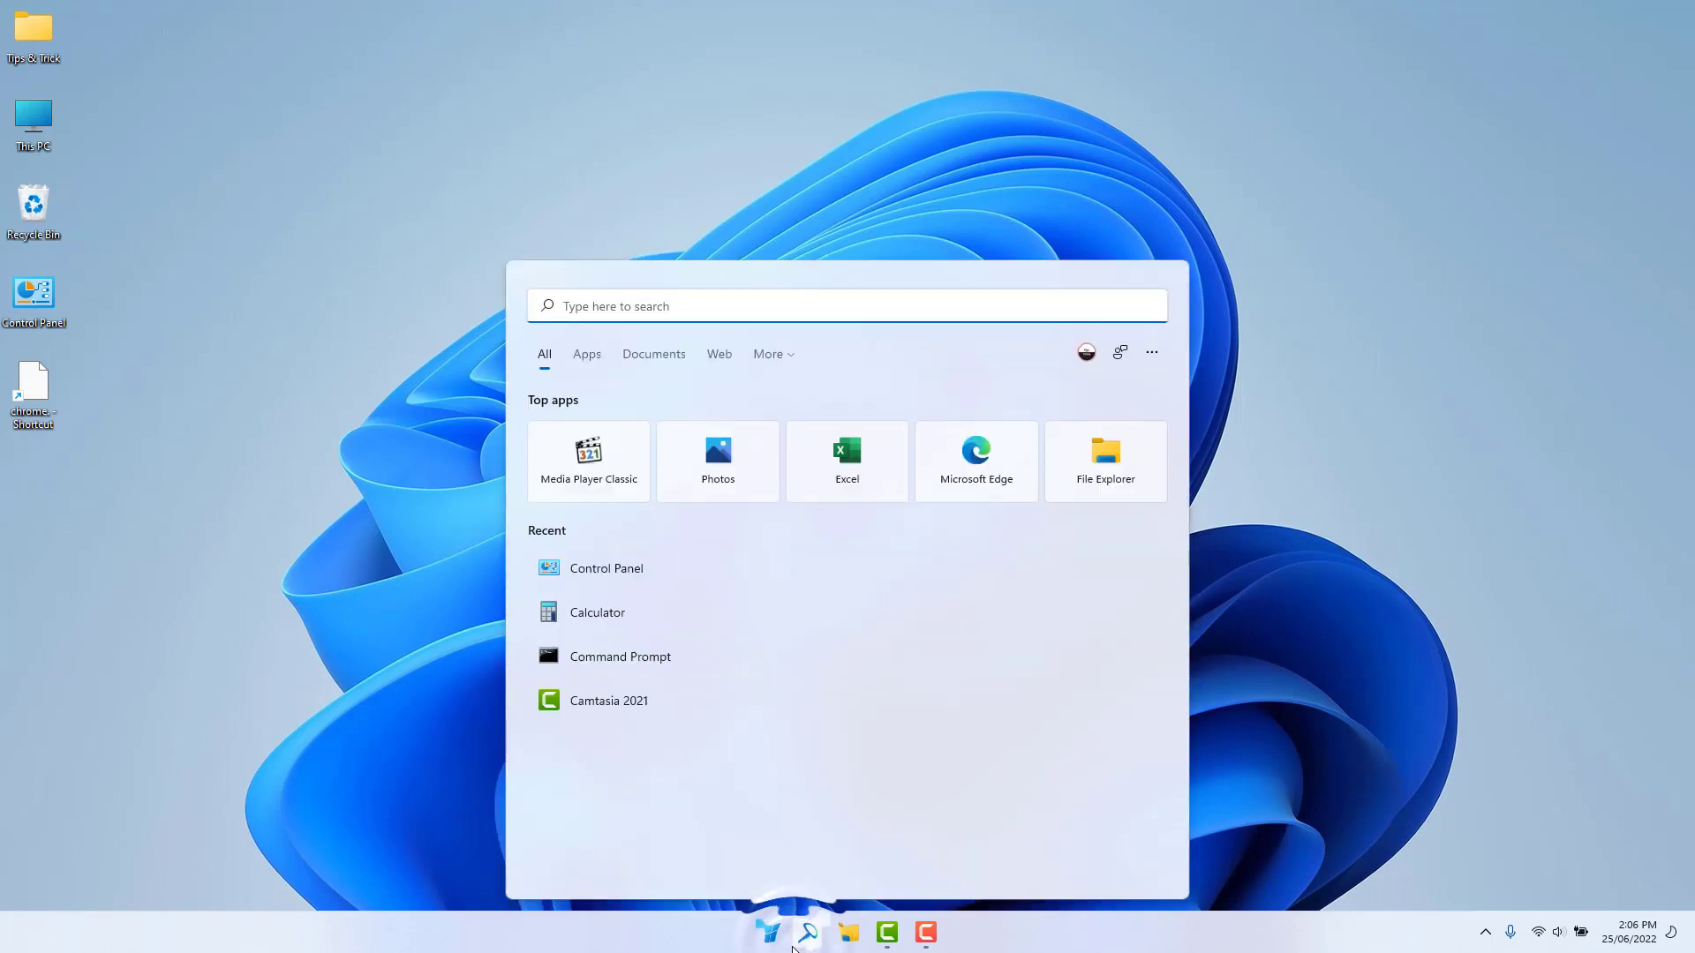
text(%)
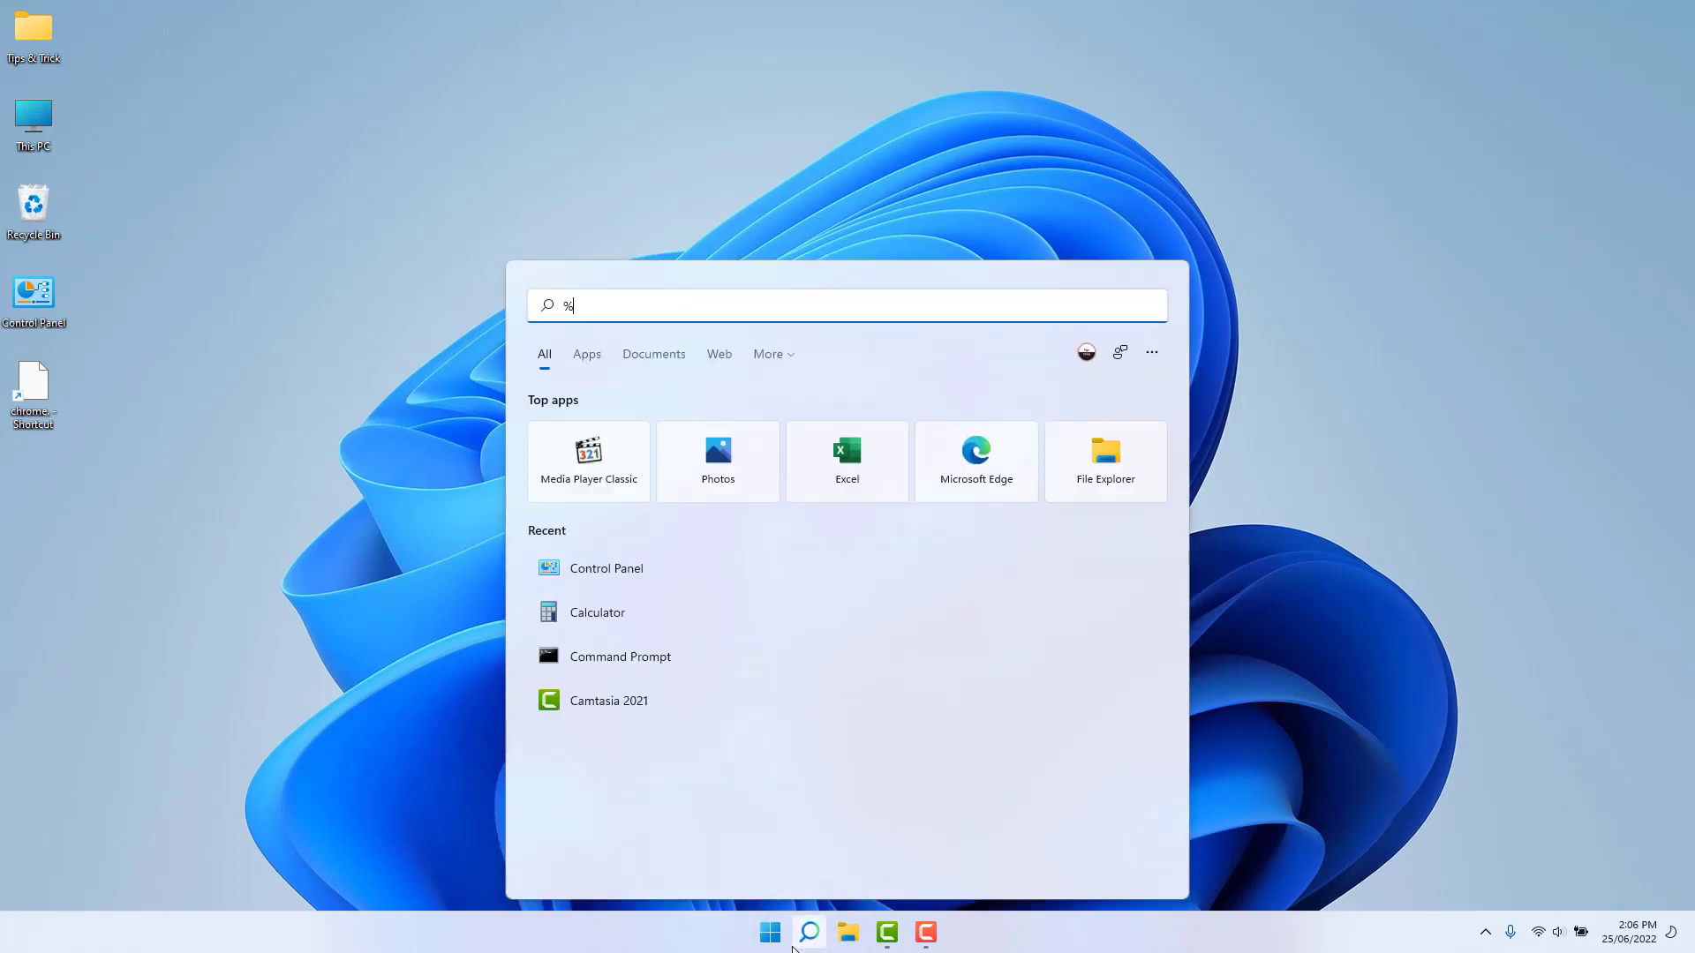
text(appda)
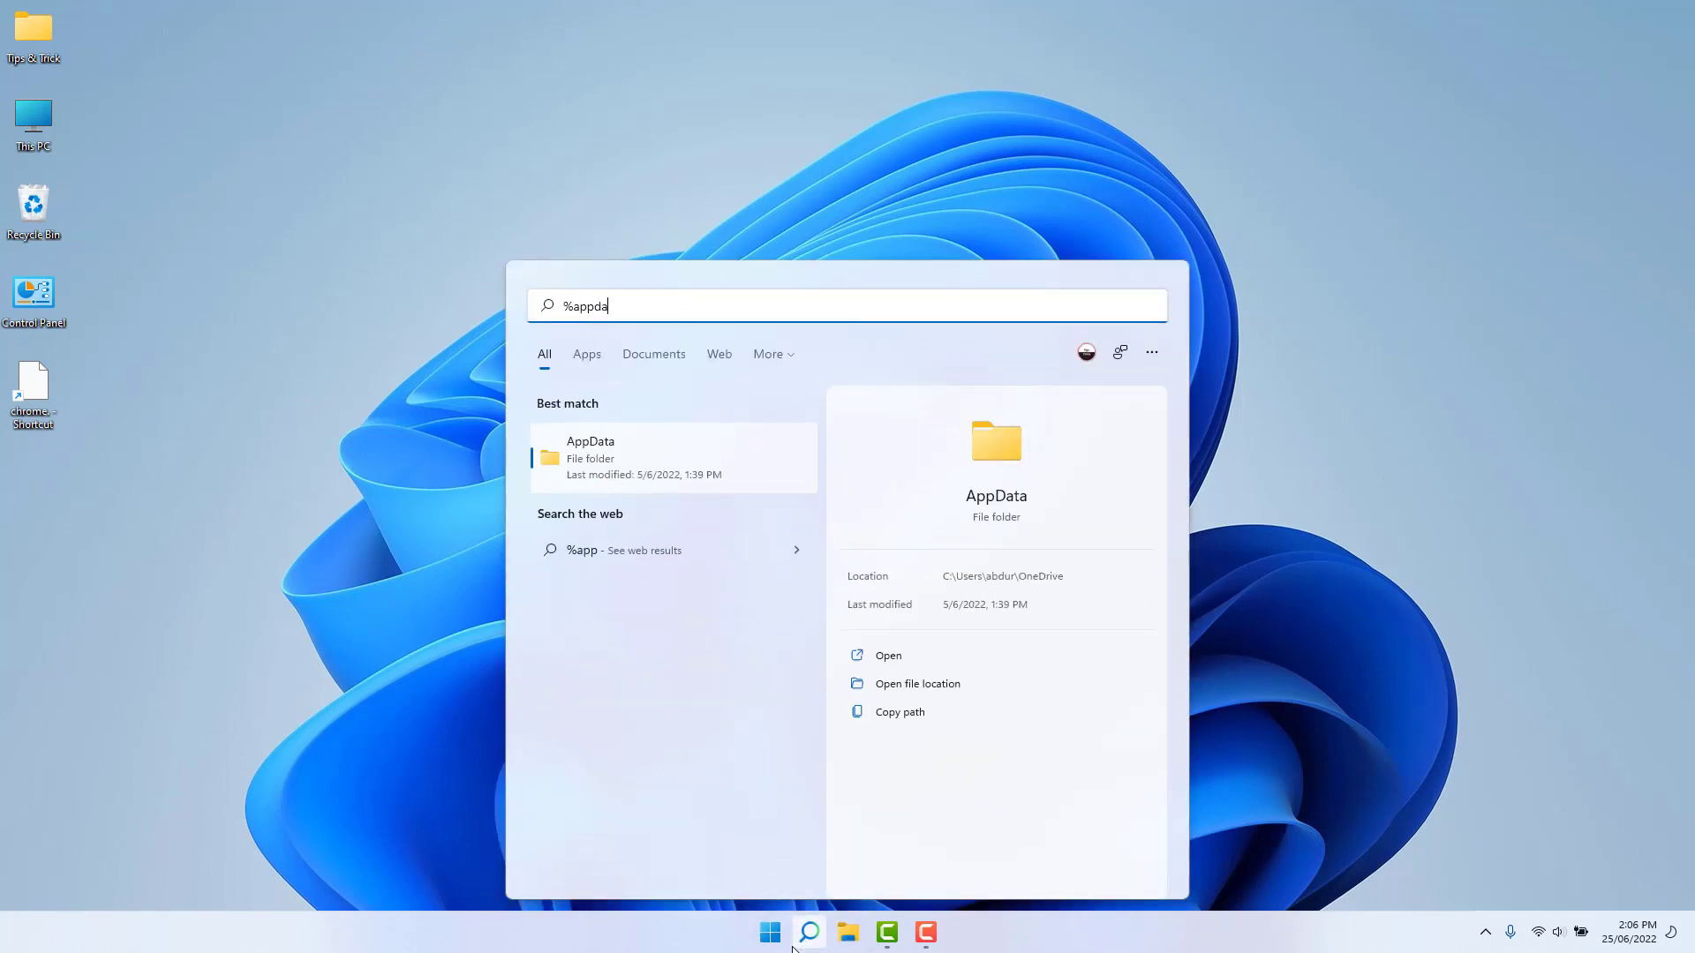
text(ta%)
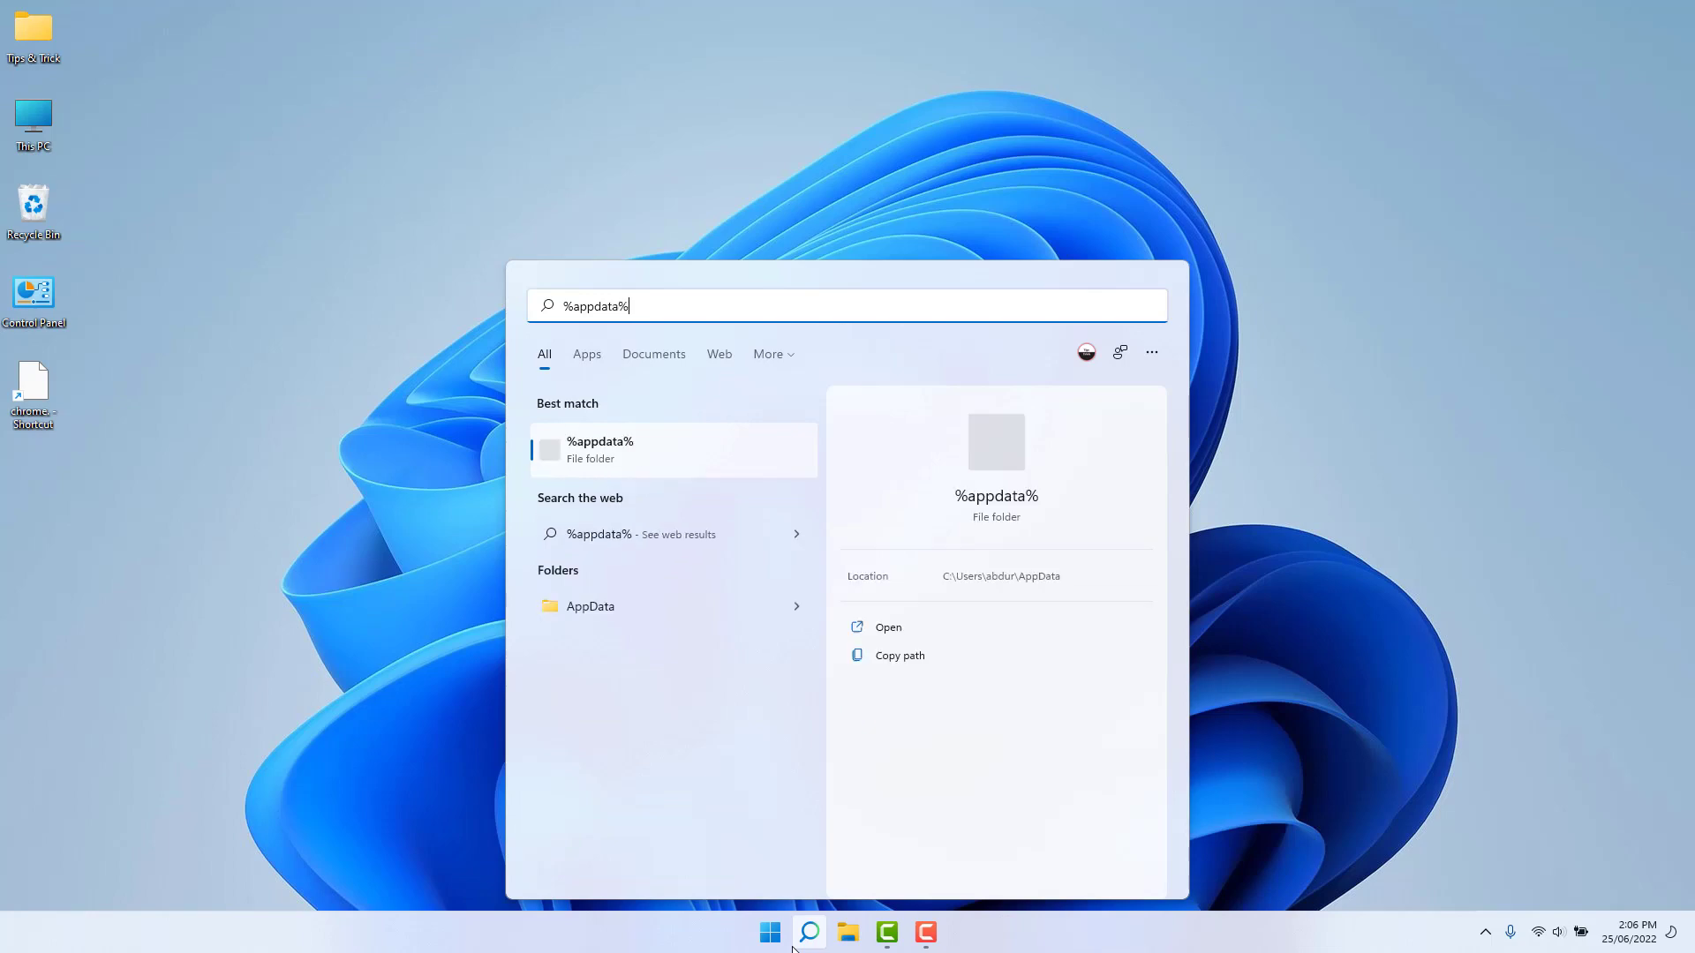
key(Return)
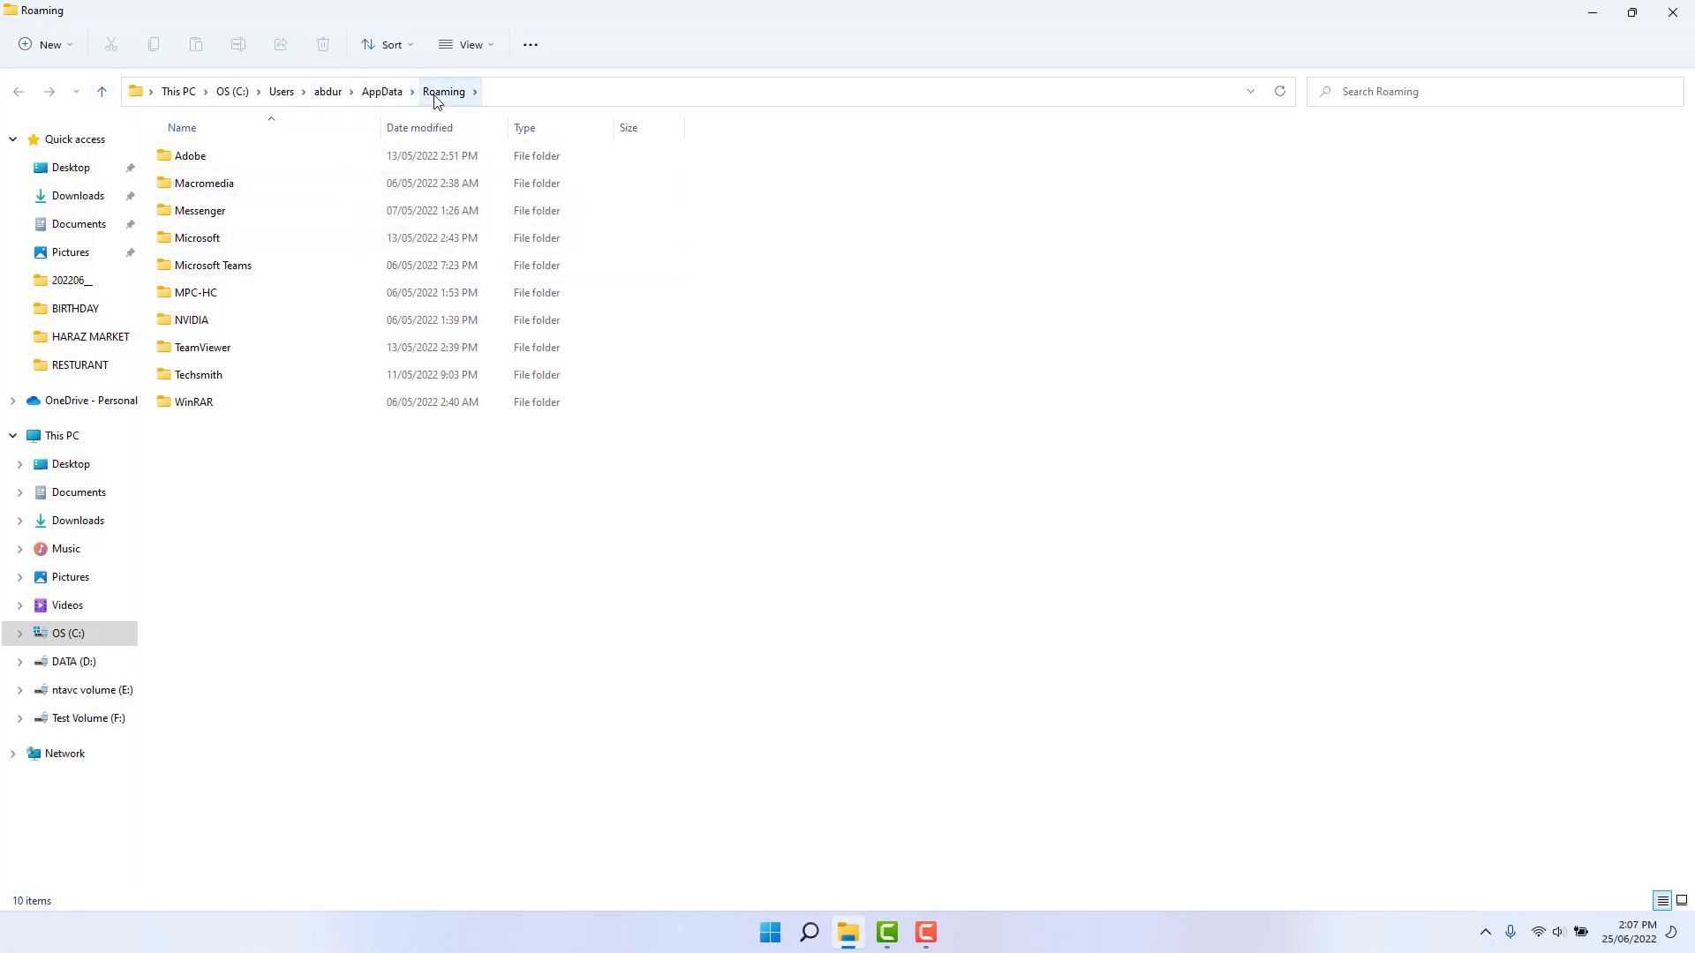
click(385, 91)
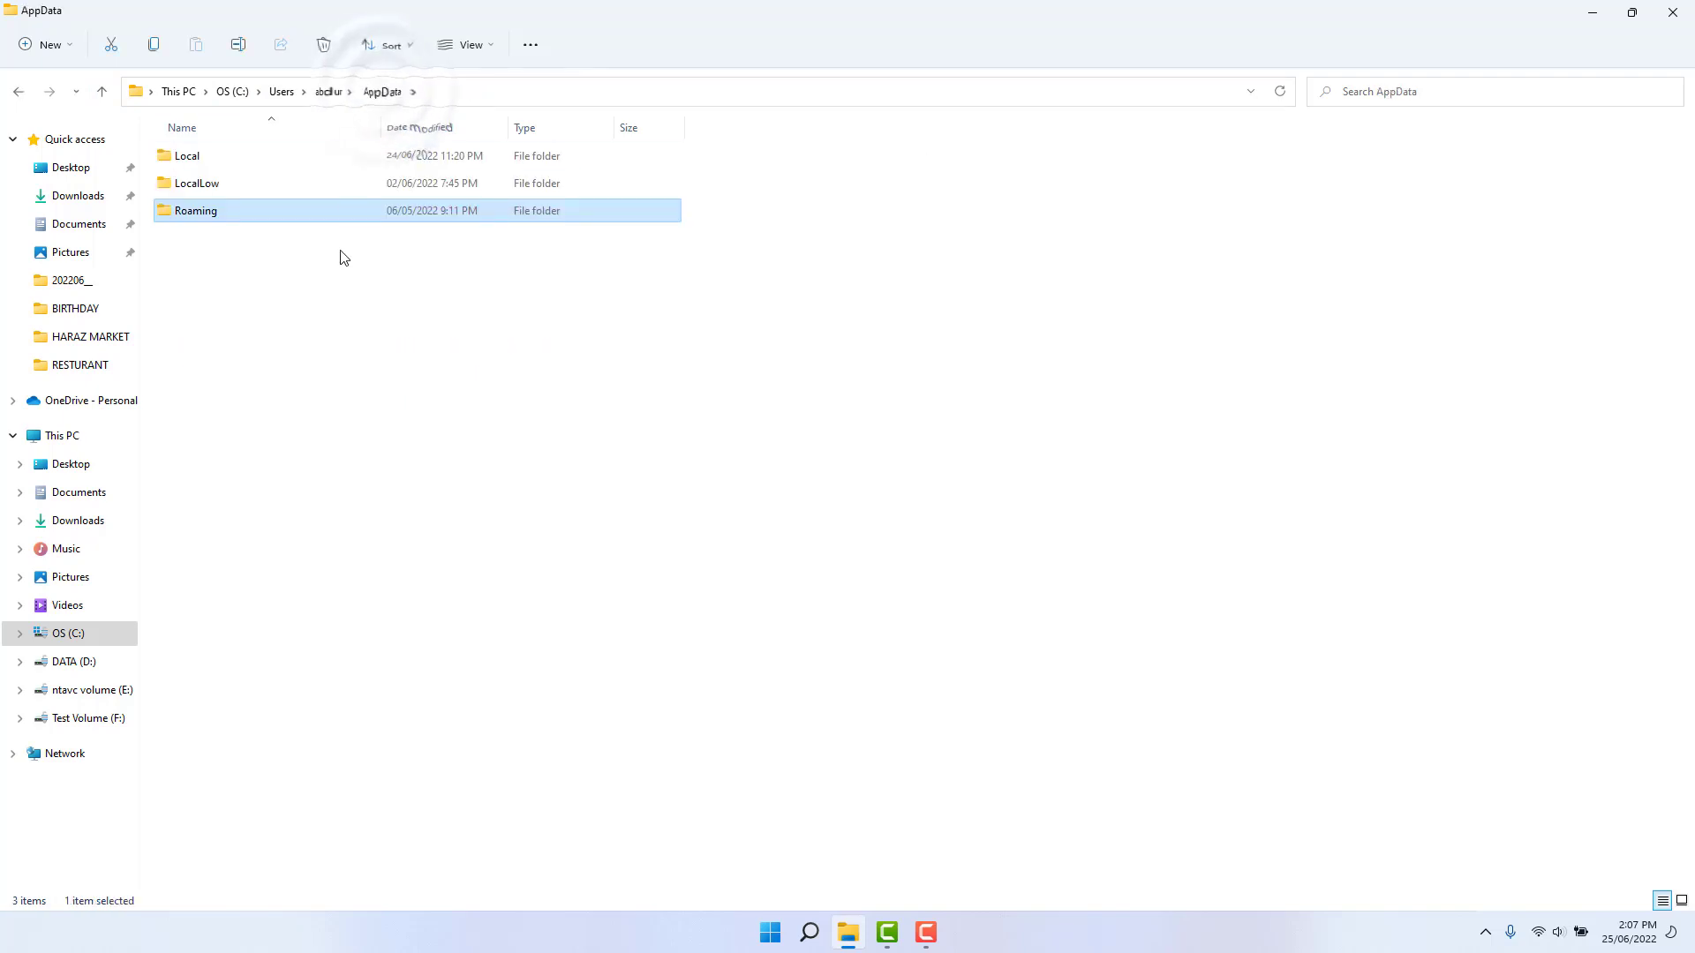
double_click(219, 159)
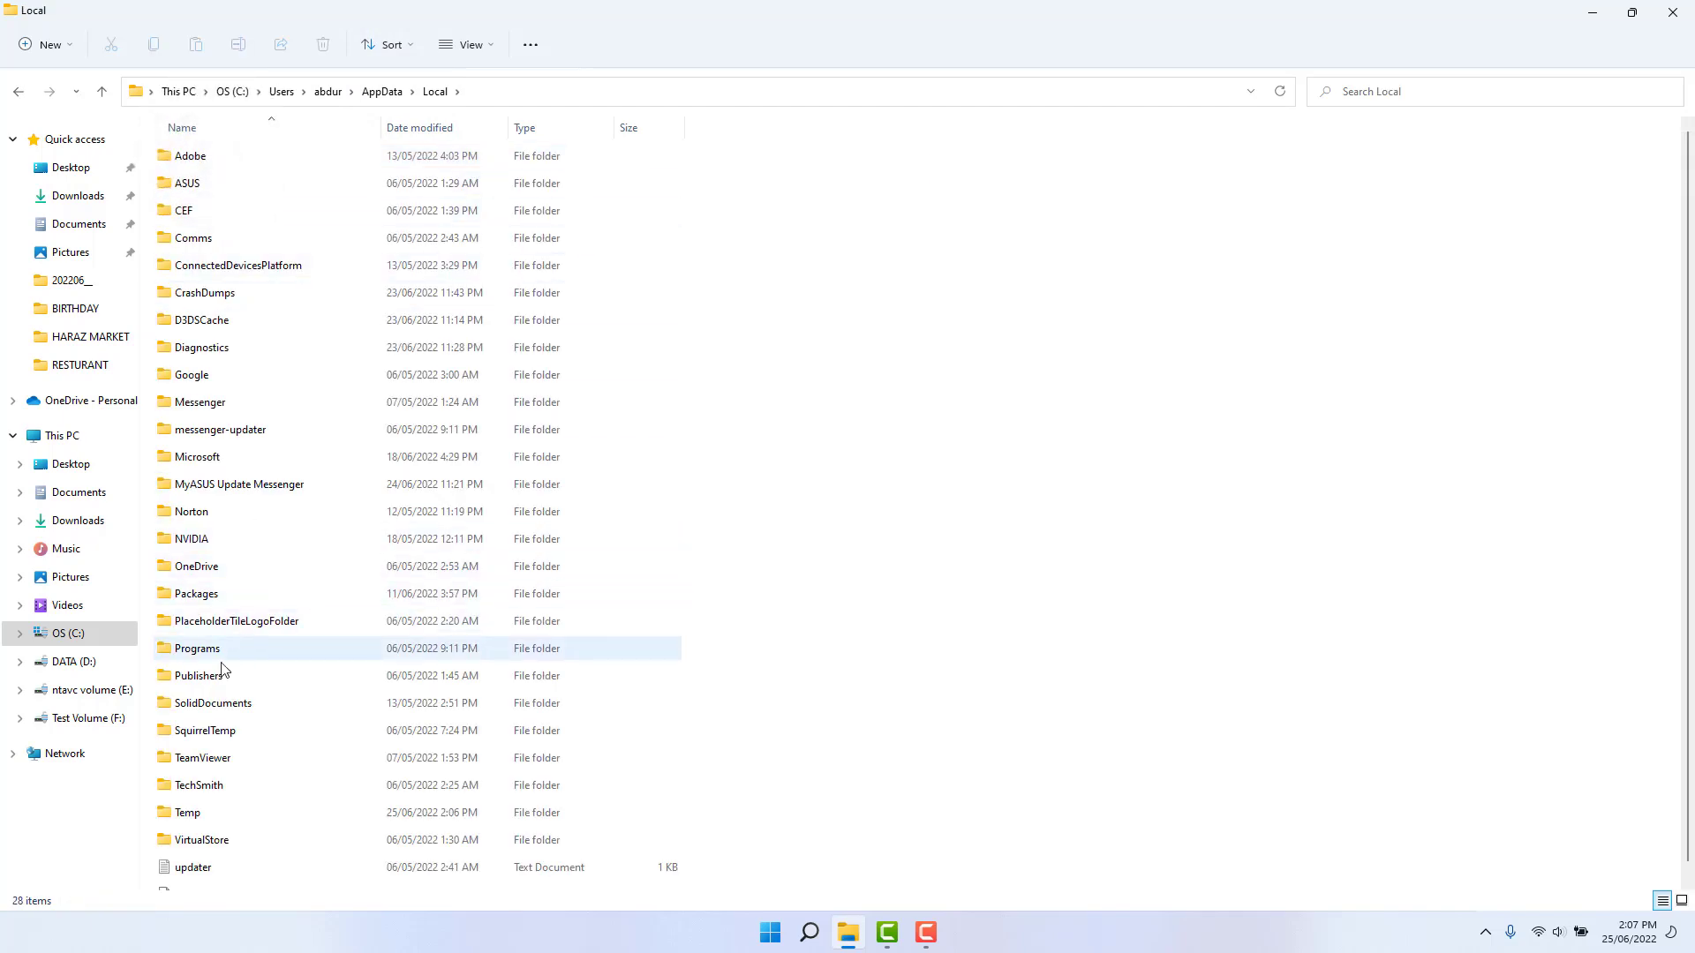
Try to delete the Google folder inside the Local folder
click(218, 373)
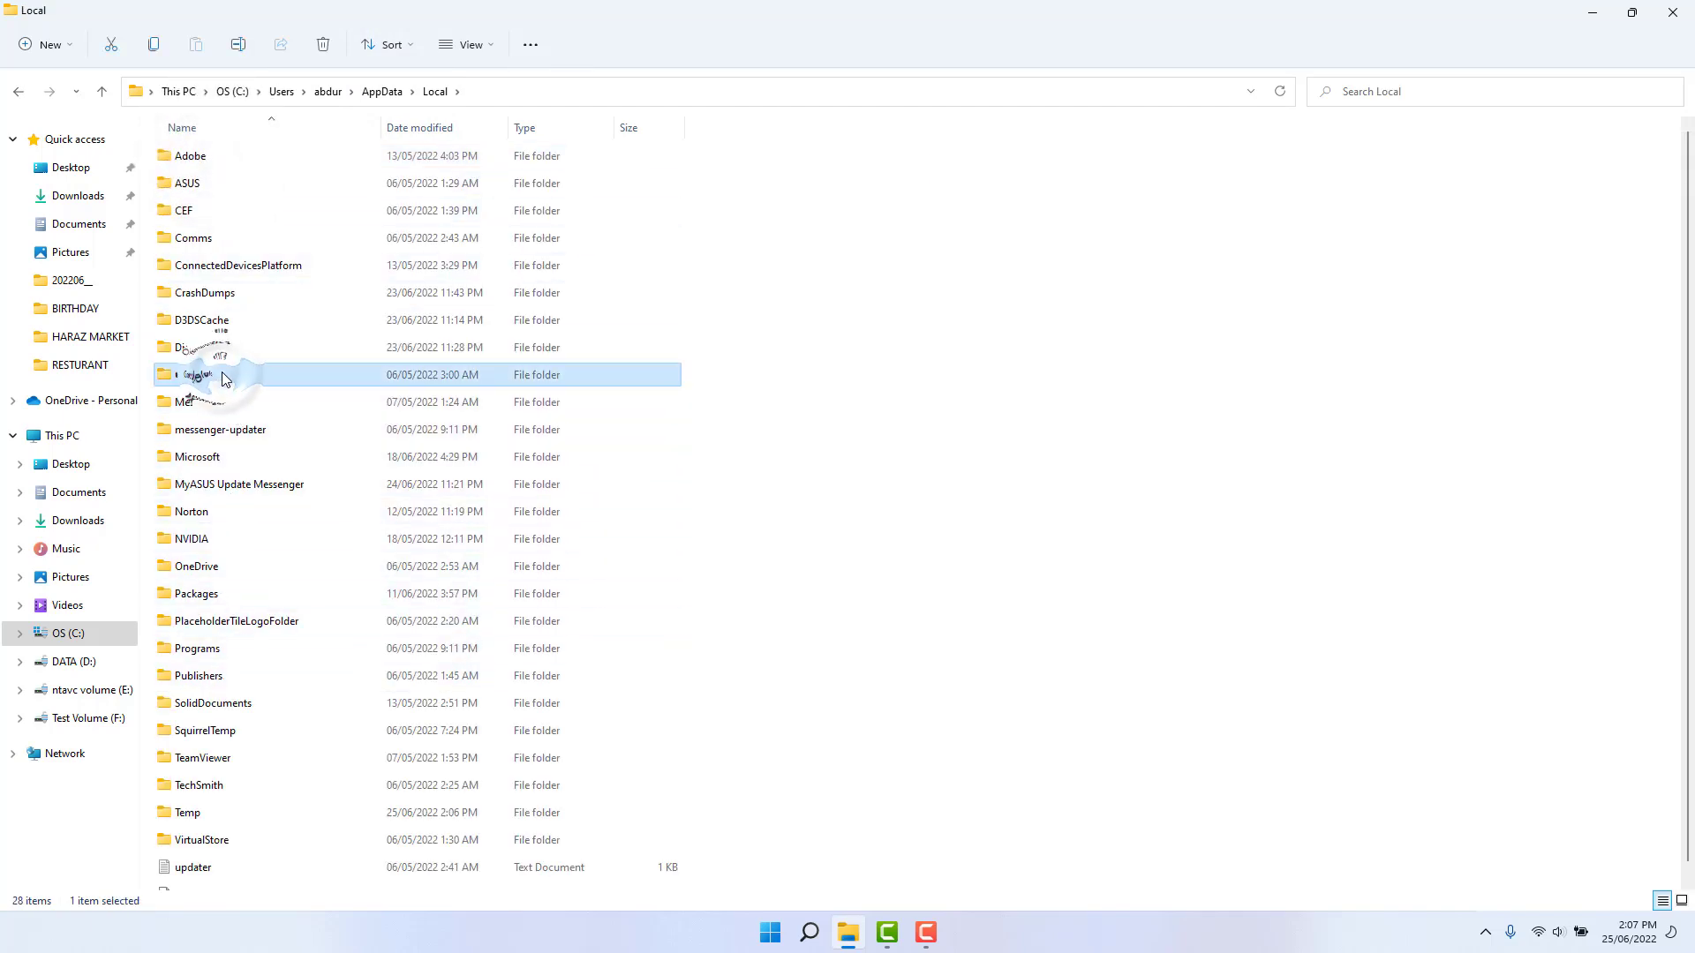
right_click(220, 376)
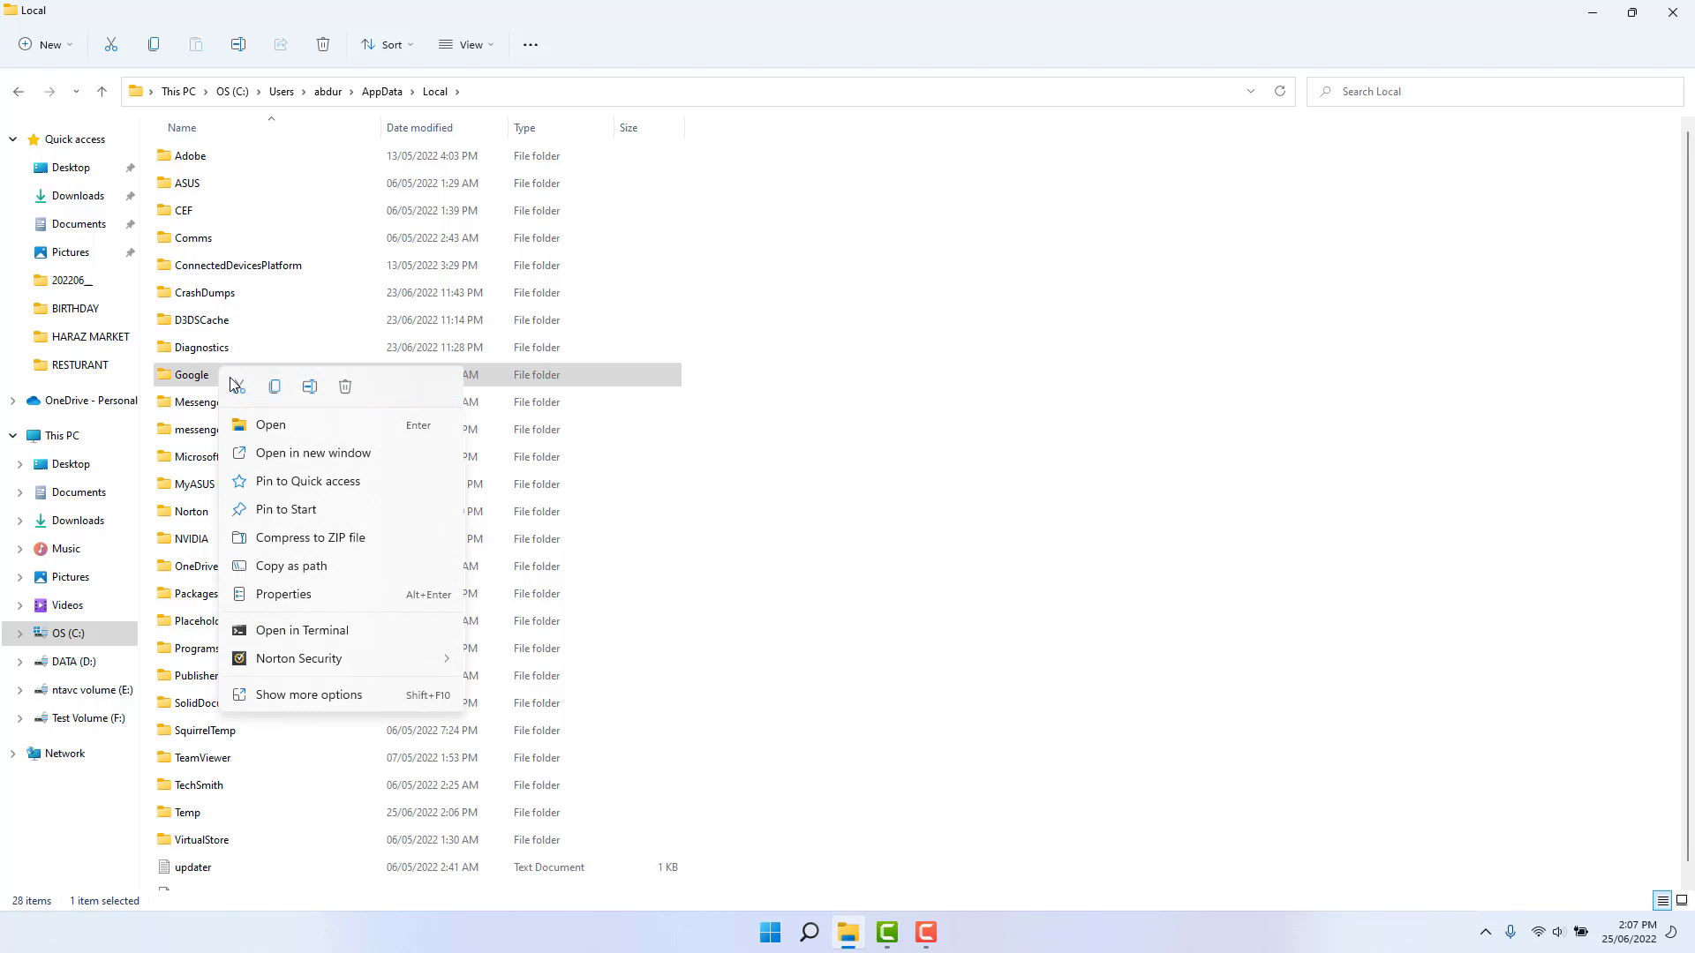
click(346, 389)
click(876, 7)
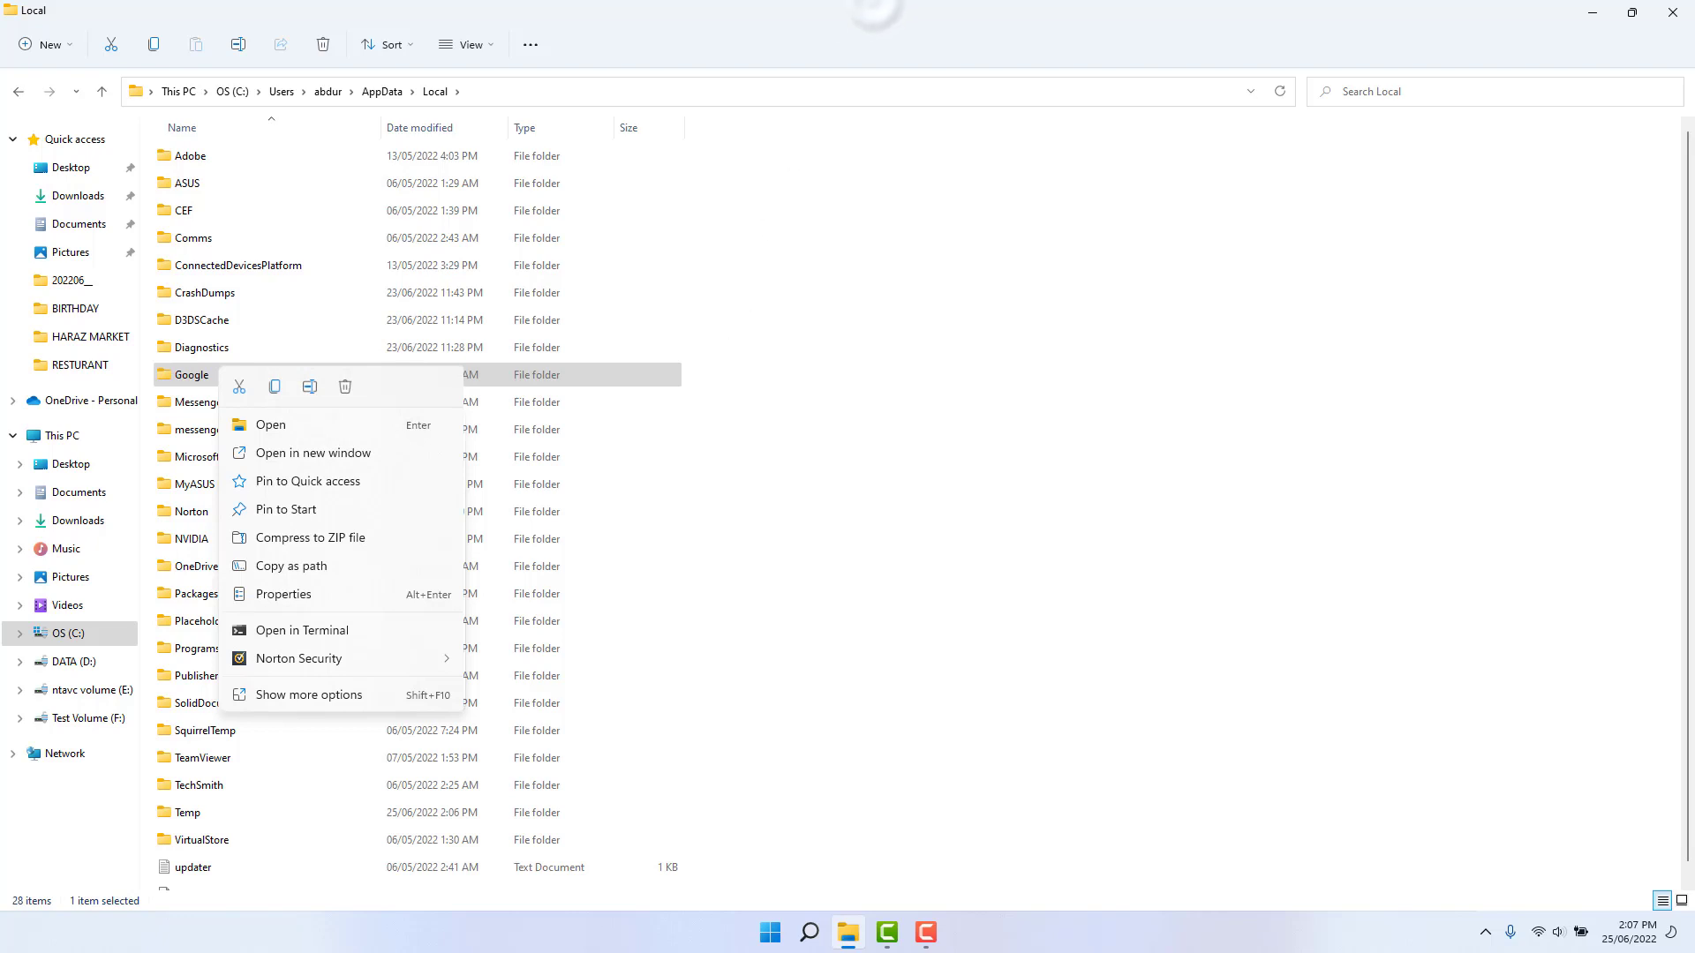
click(1666, 15)
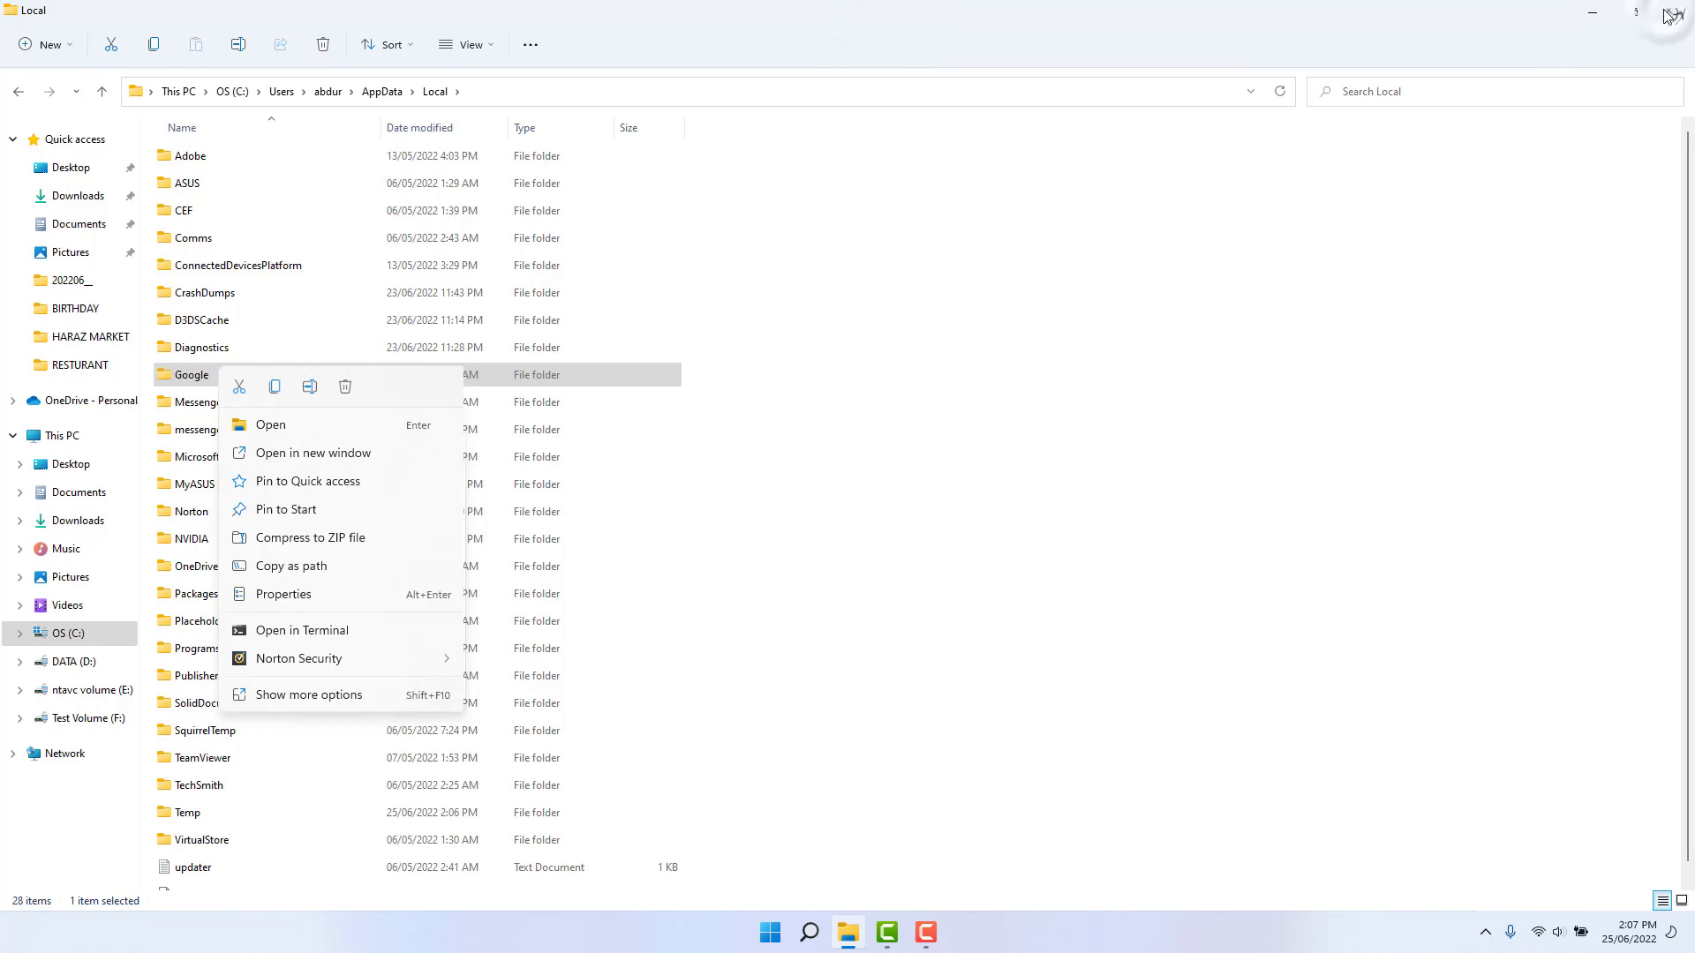
click(756, 413)
Display the computer's power options, dismiss them without restarting, and close the Local folder window
click(769, 932)
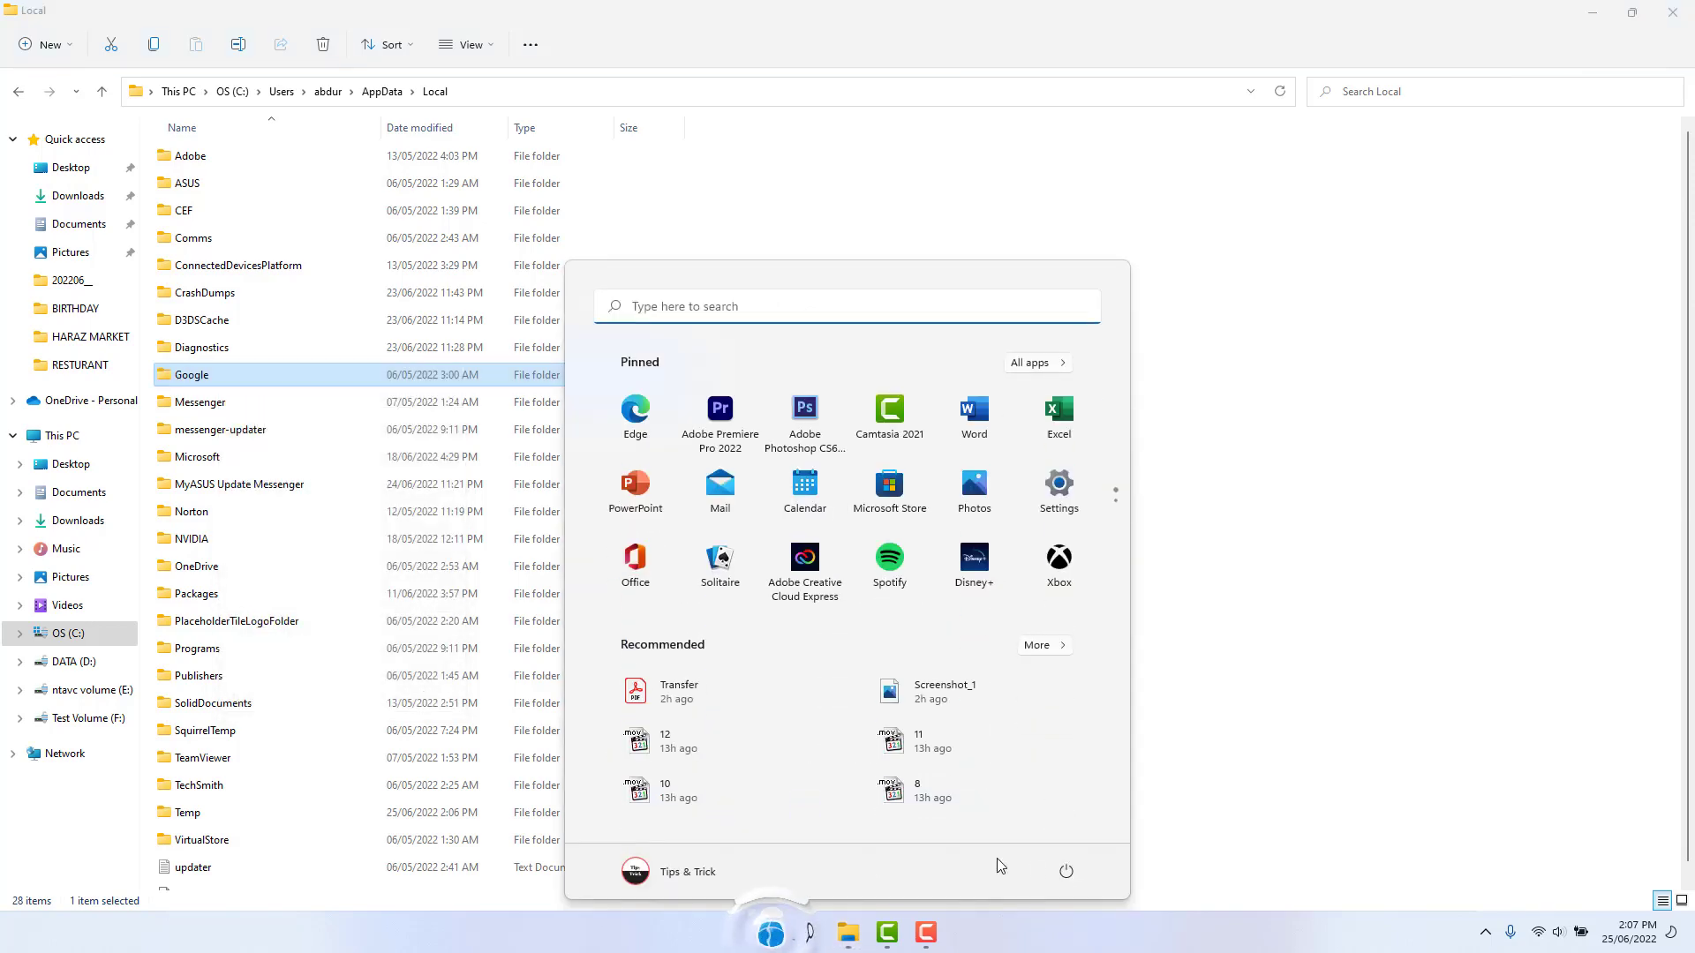
click(1066, 872)
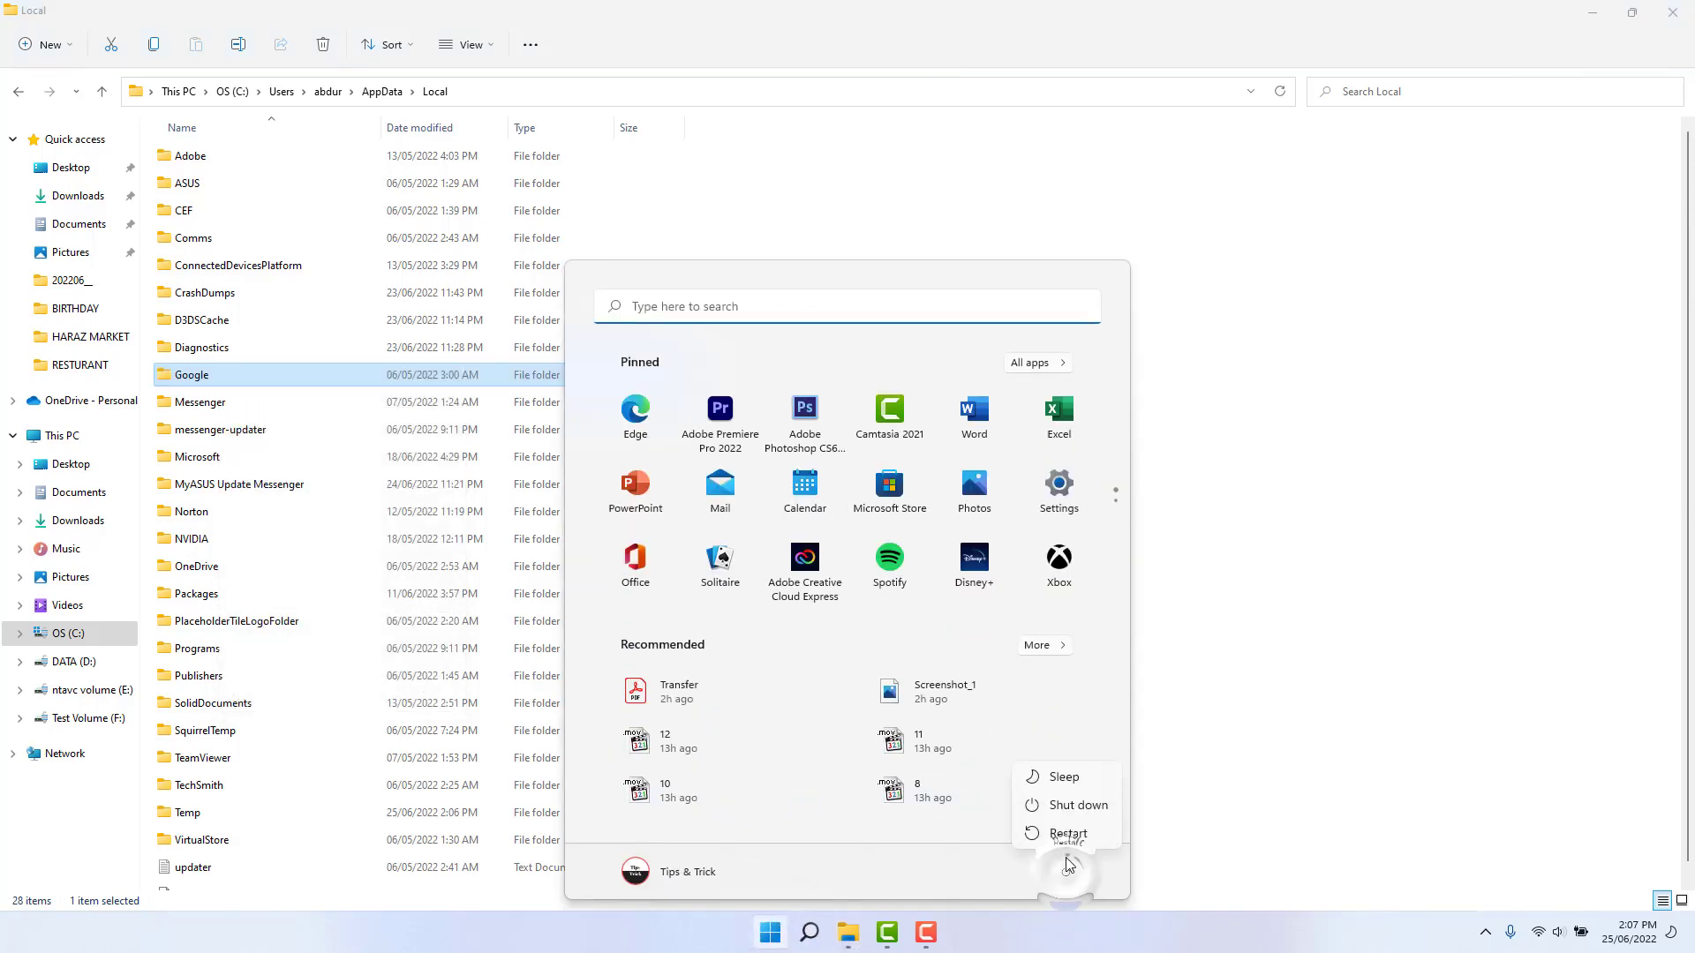
click(1289, 821)
click(1672, 12)
click(1673, 13)
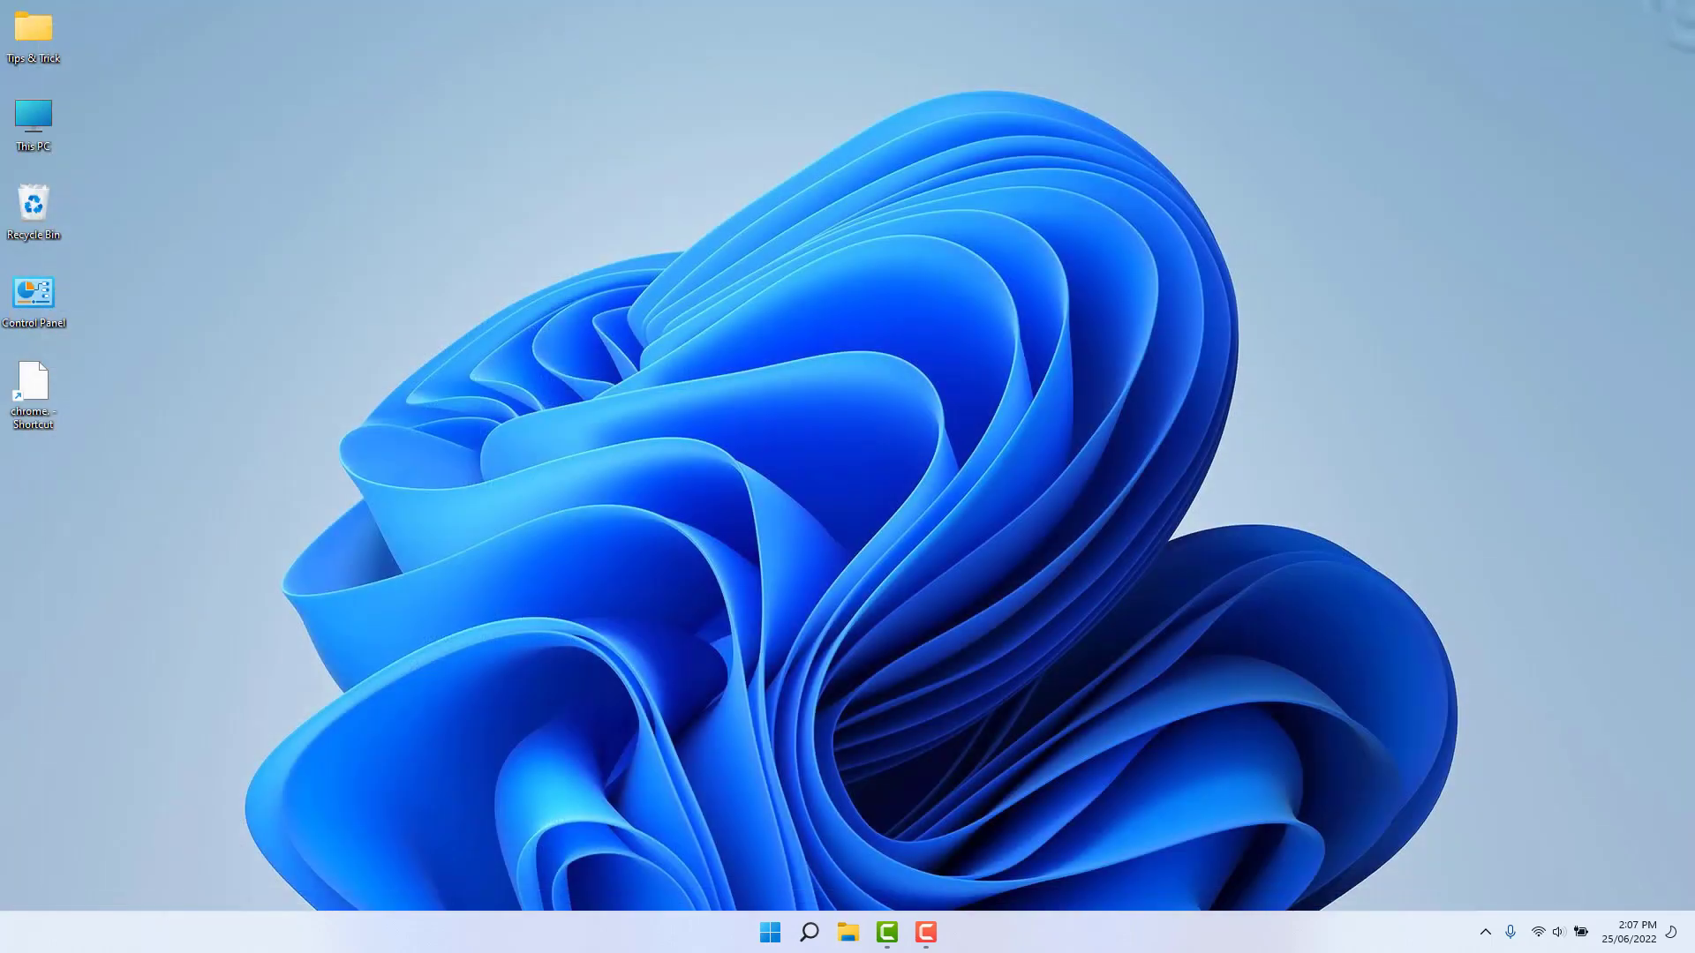
Find Microsoft Edge through Windows search, launch it and open the Google home page
click(807, 937)
text(ed)
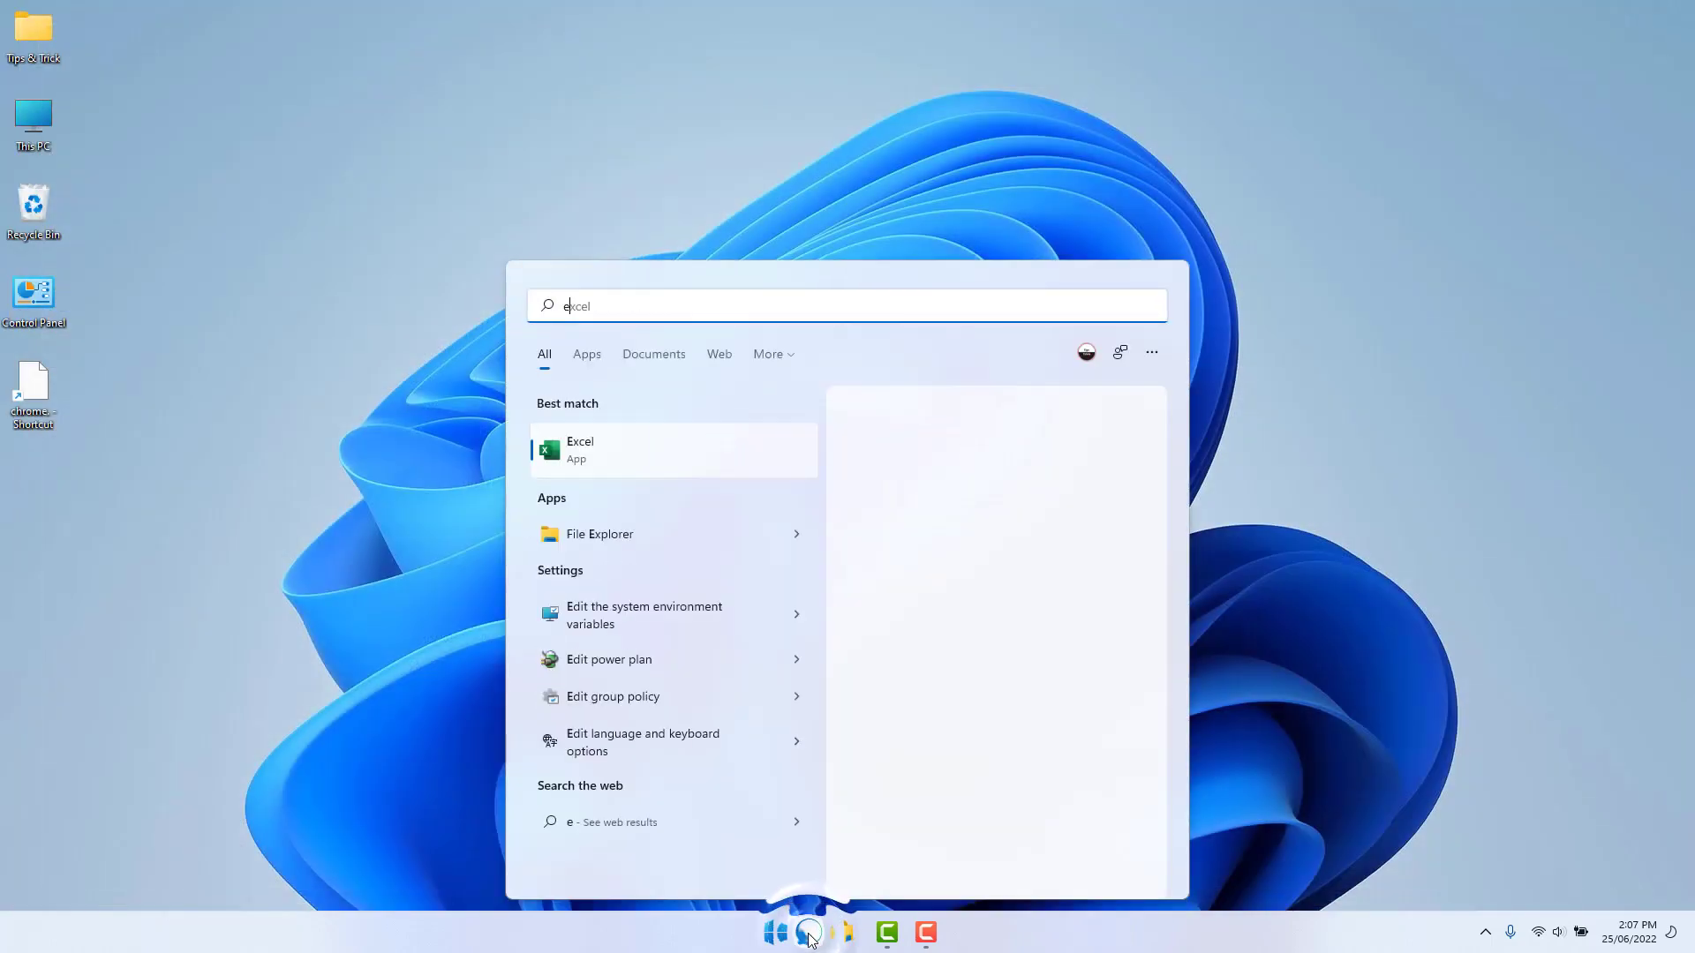
click(660, 462)
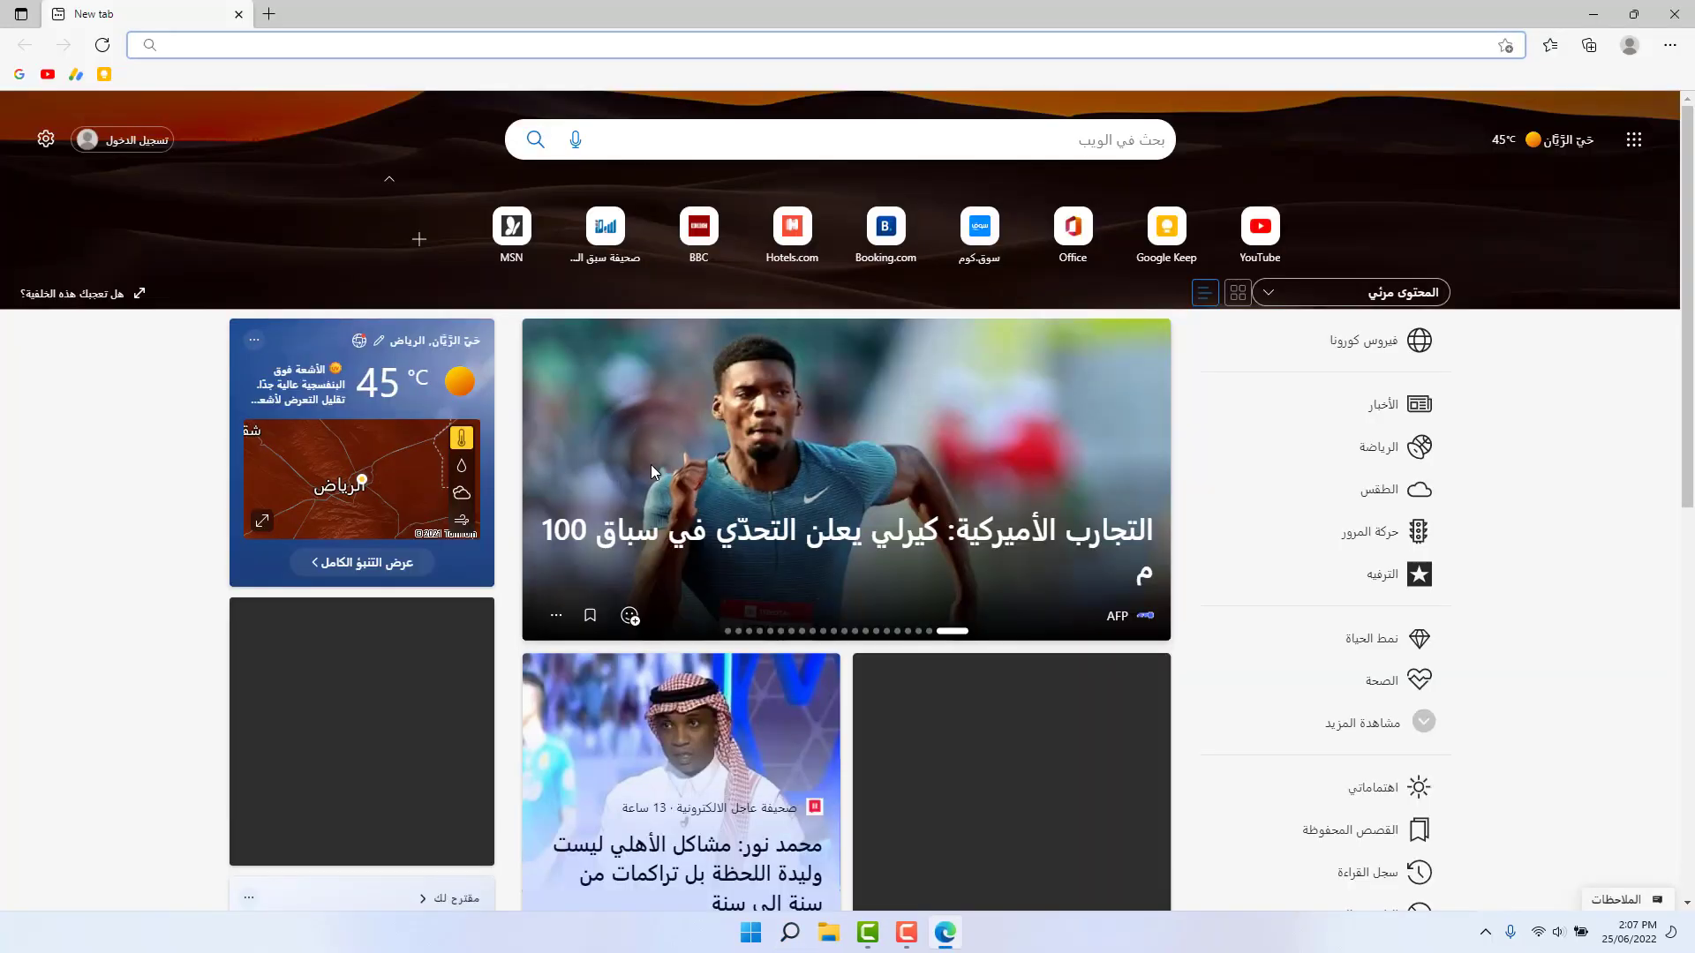
click(18, 75)
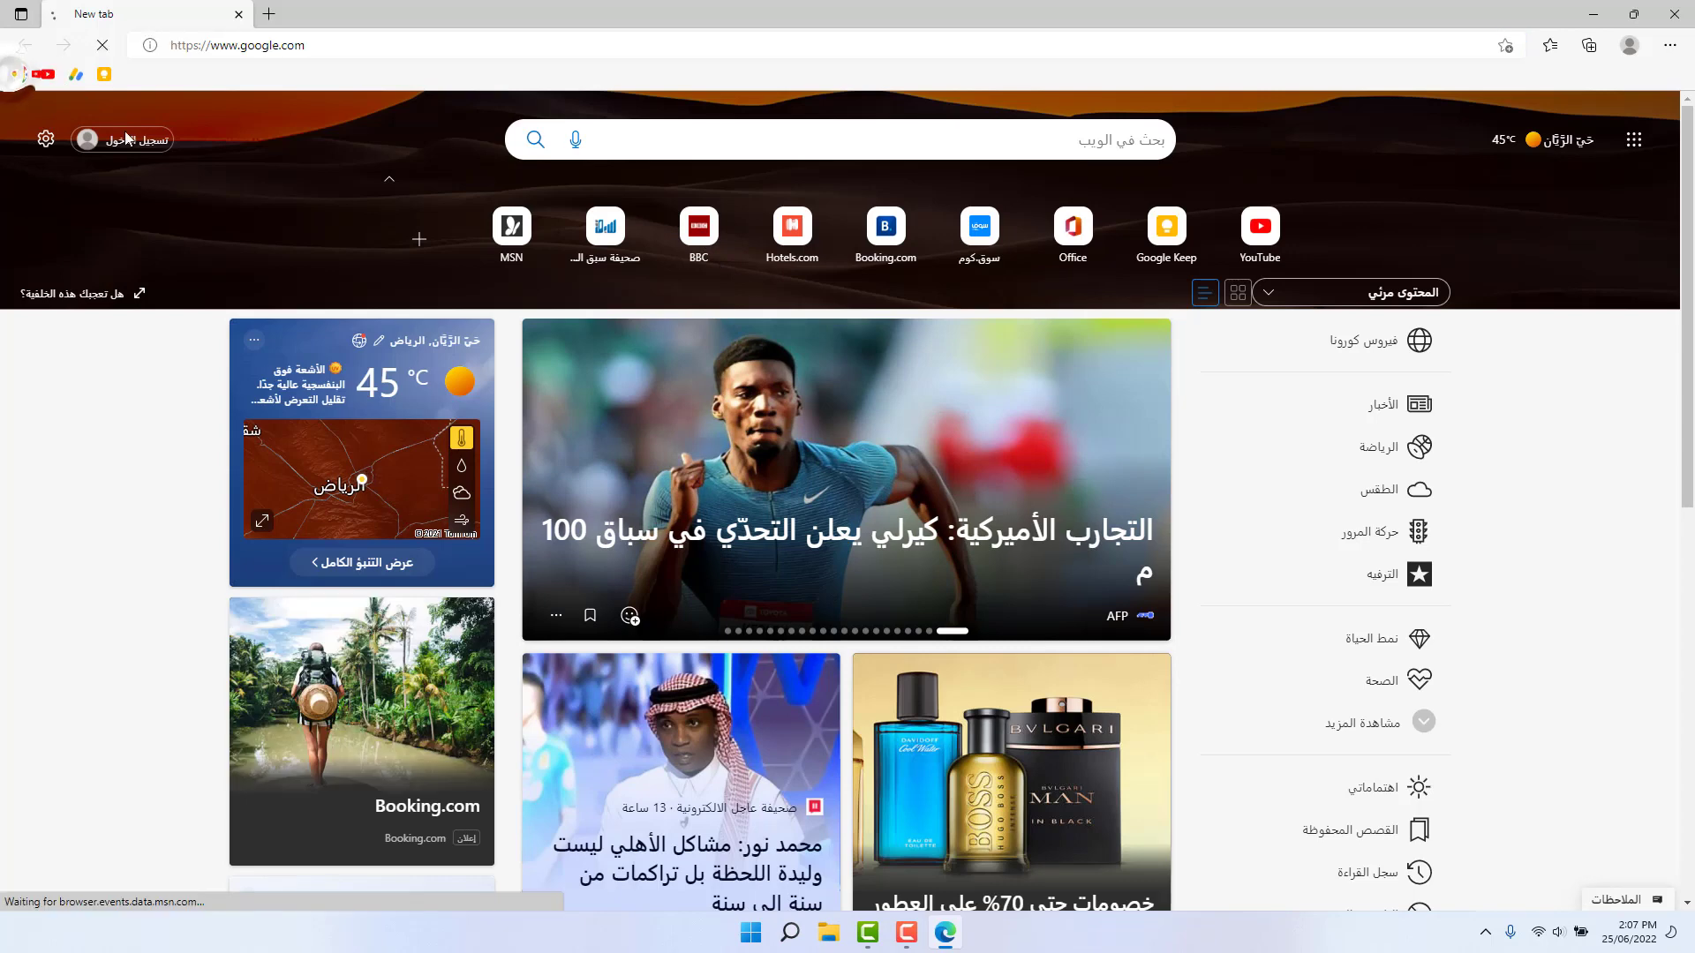
Search Google for "google chrome" and open the Google Chrome download page from the sponsored result
click(692, 442)
text(godl)
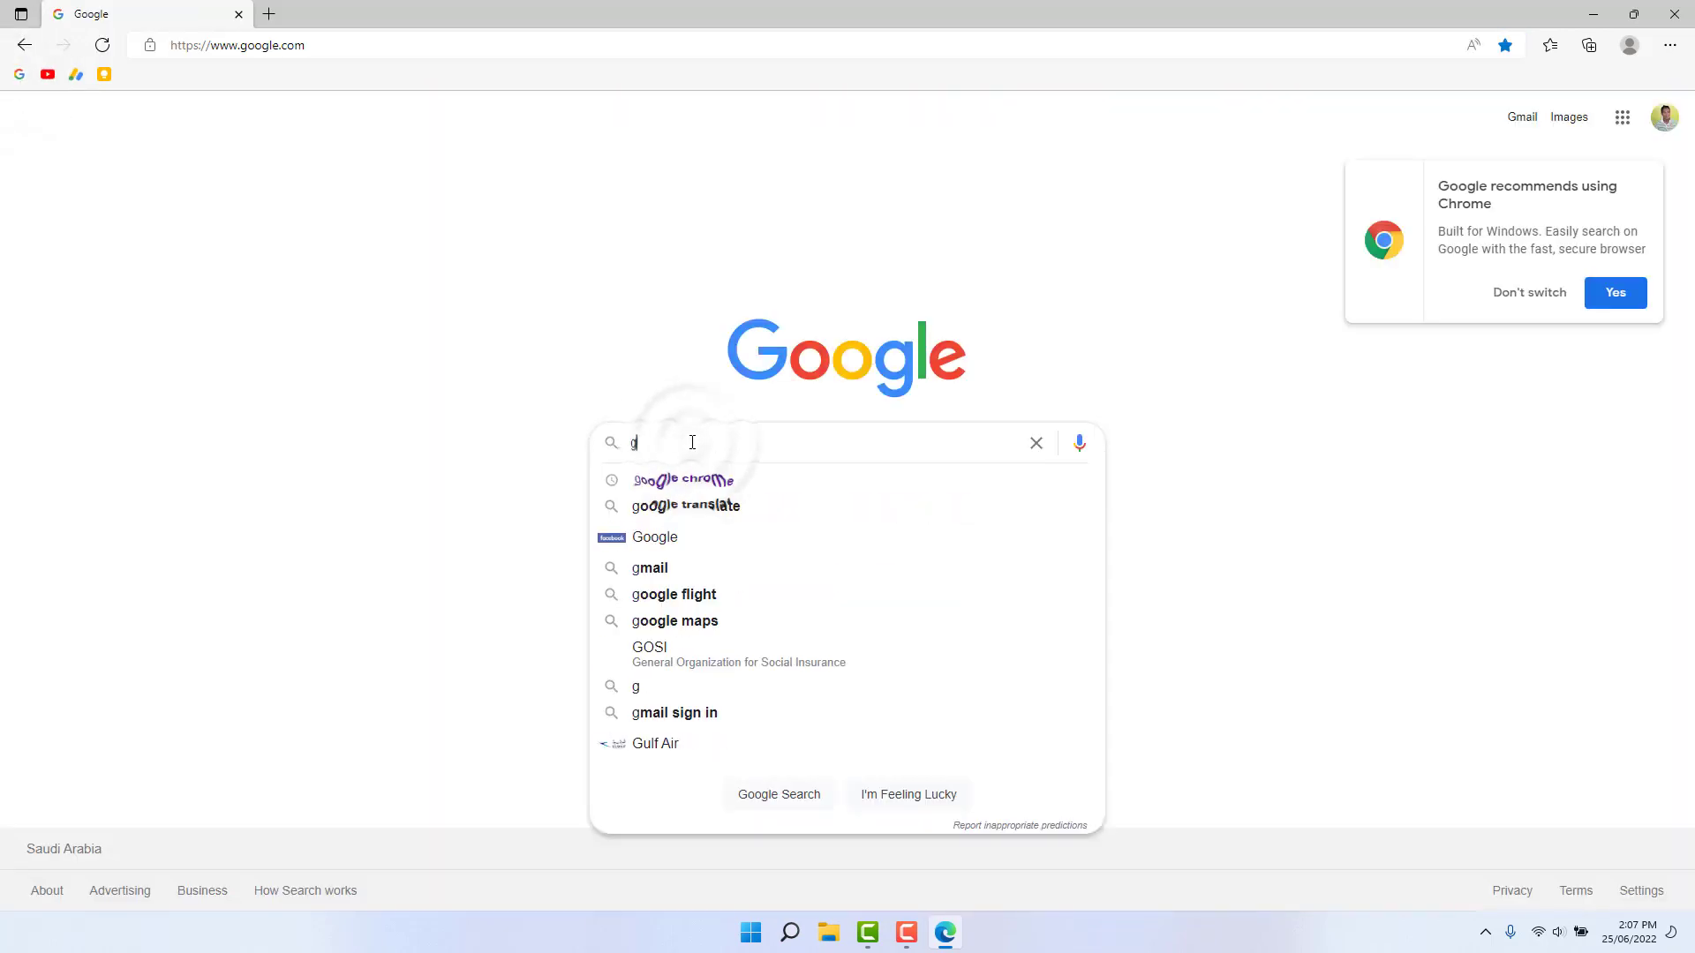
key(BackSpace)
key(BackSpace)
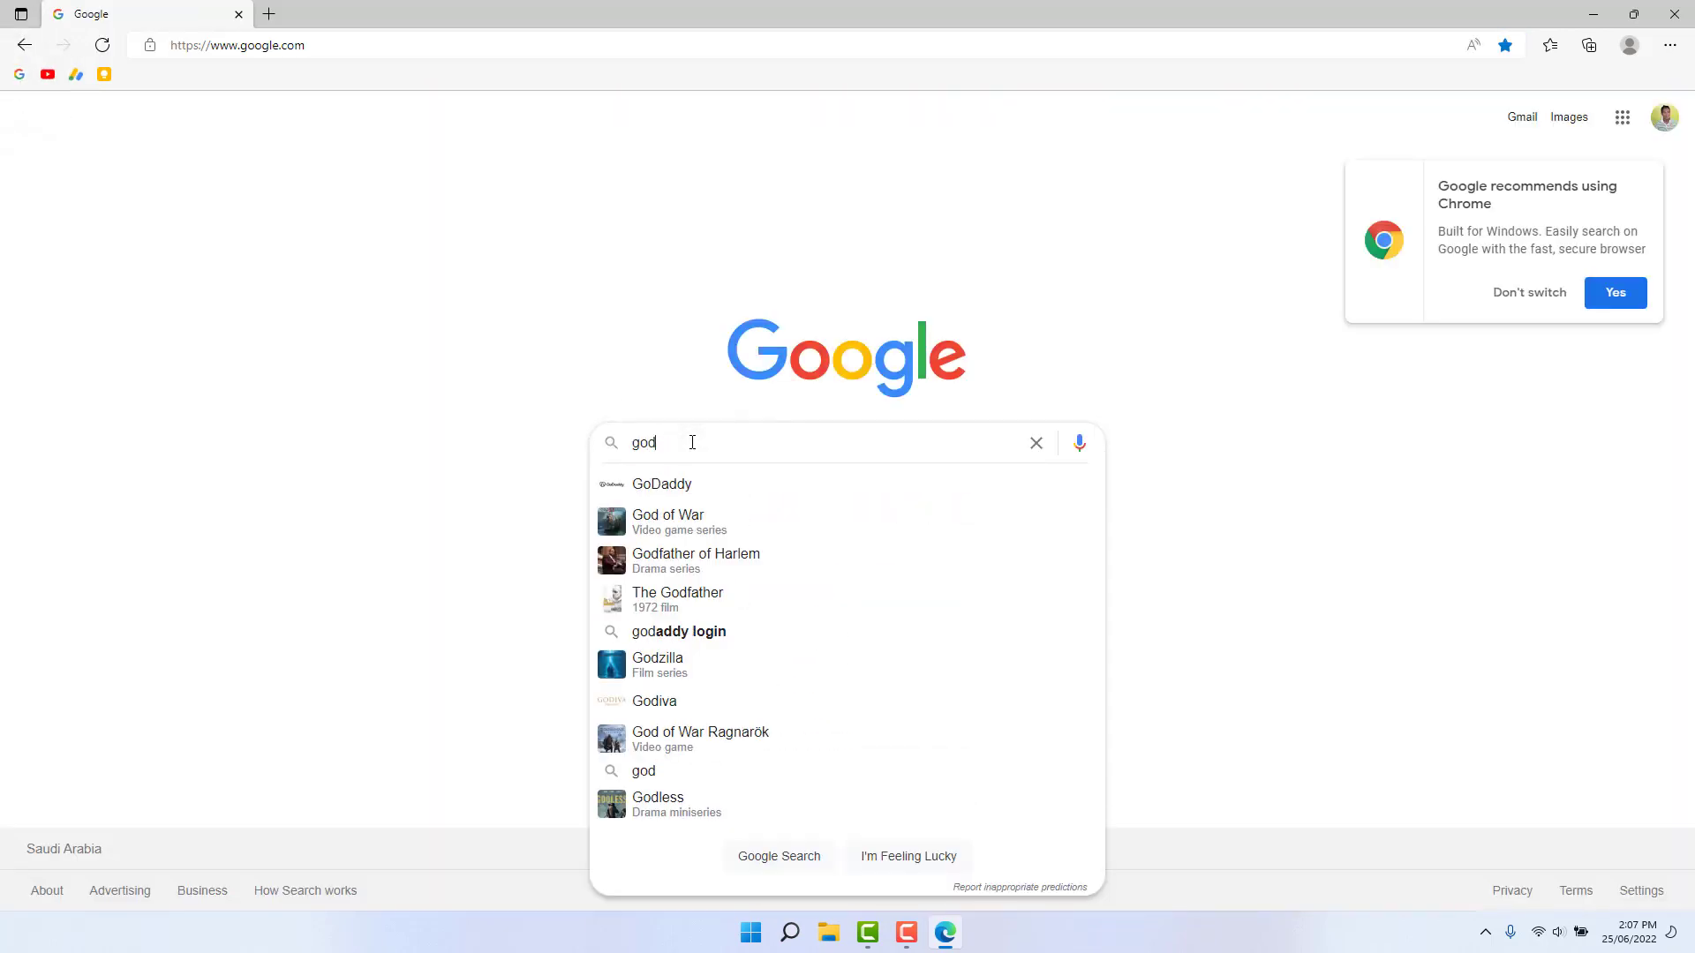
key(Down)
key(Return)
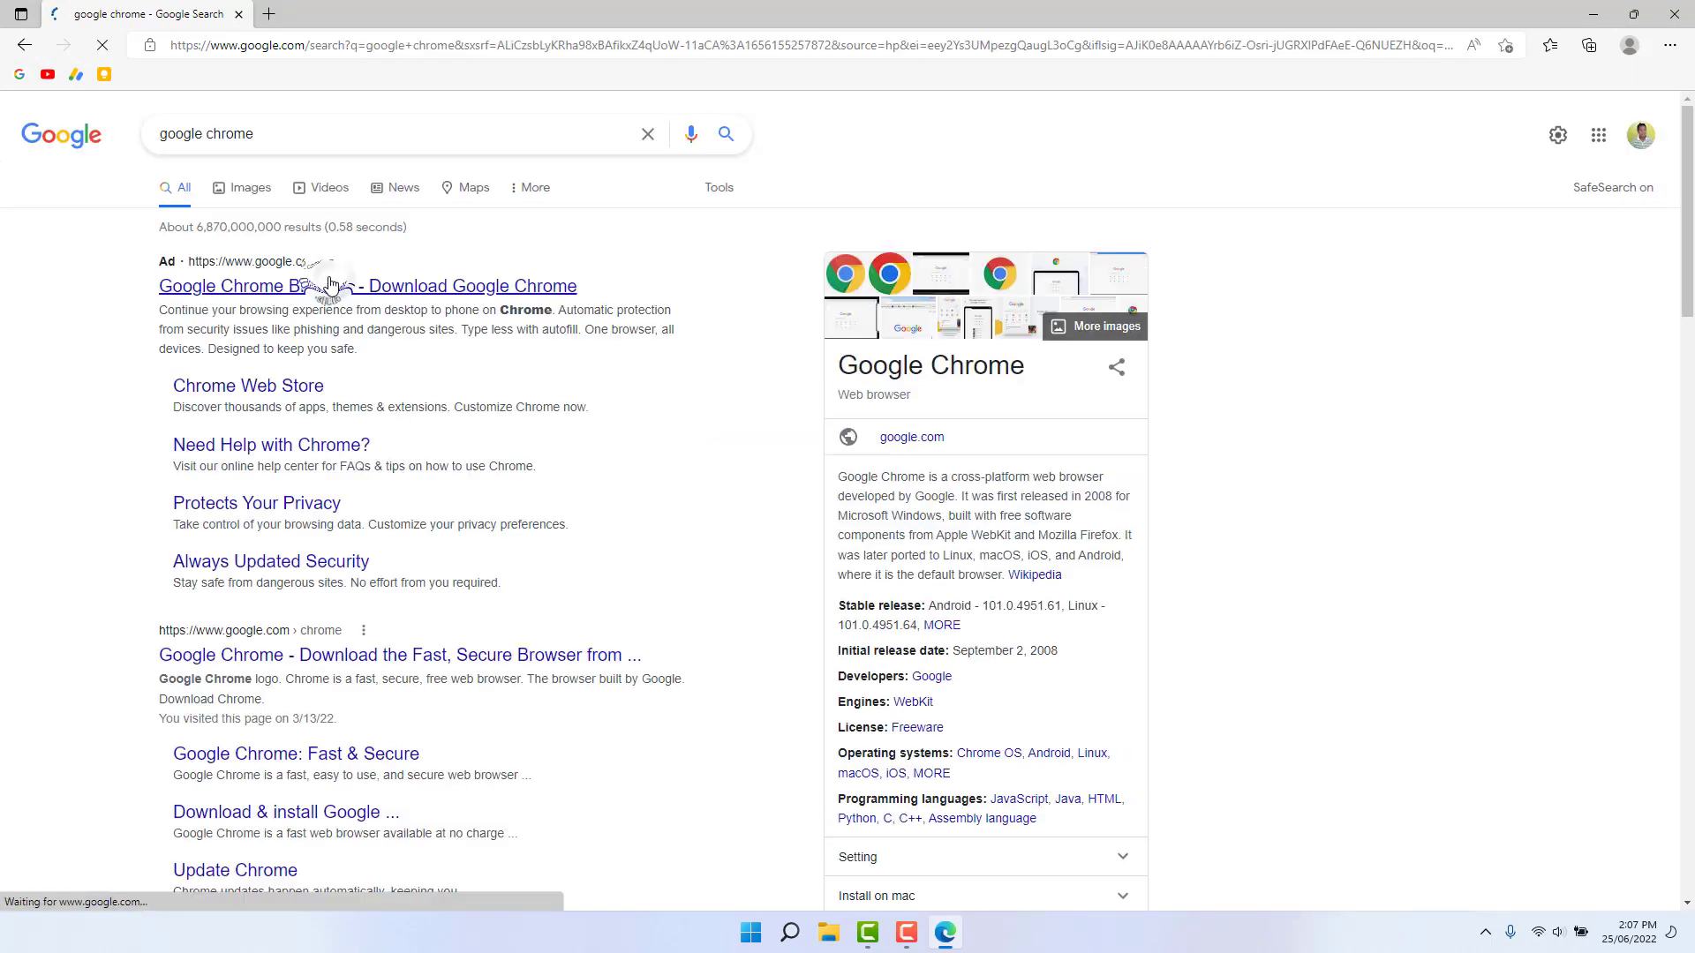
click(333, 285)
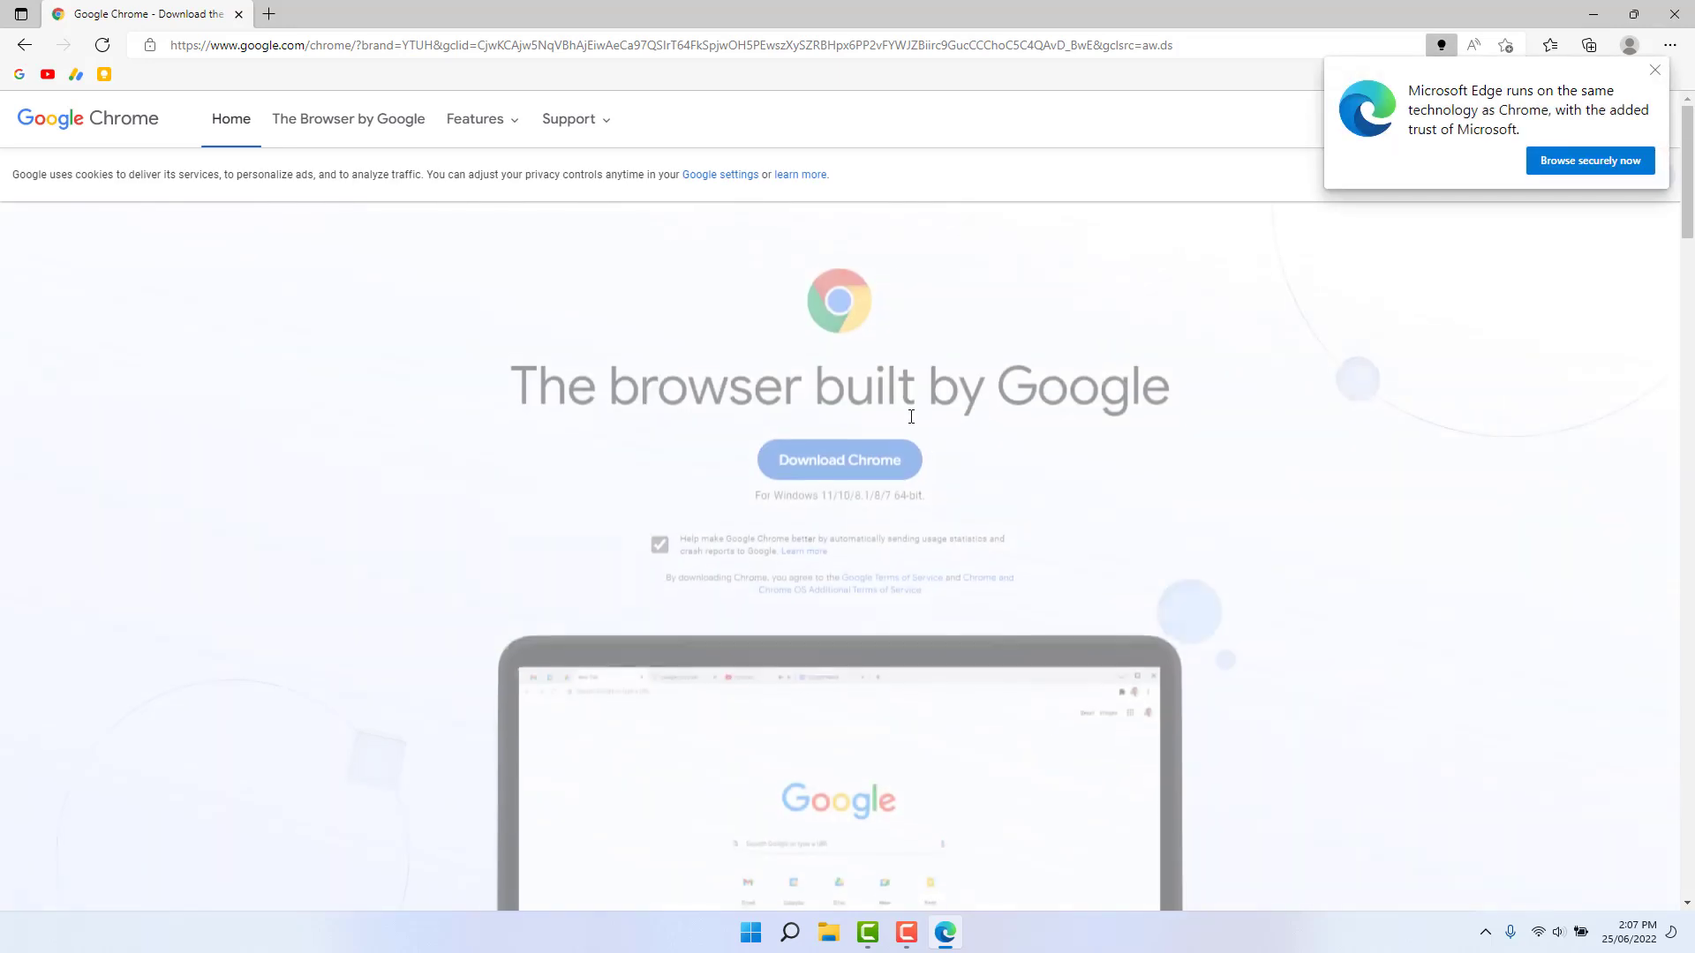